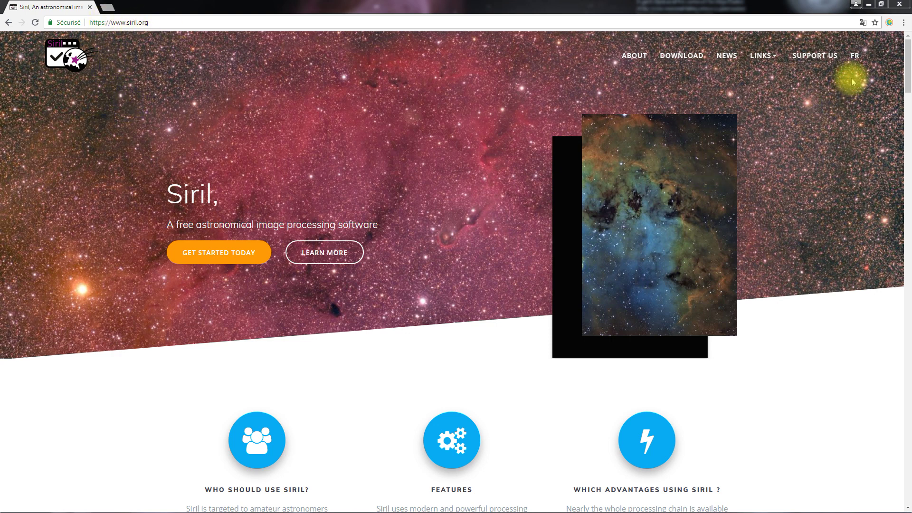
# - Switch the Siril website to French and go to the Windows section of its download page
pyautogui.click(855, 63)
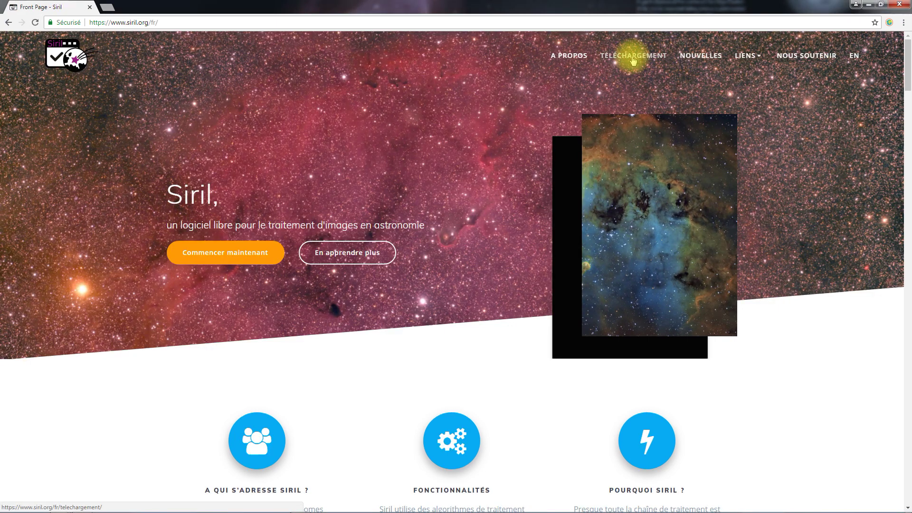
pyautogui.click(632, 58)
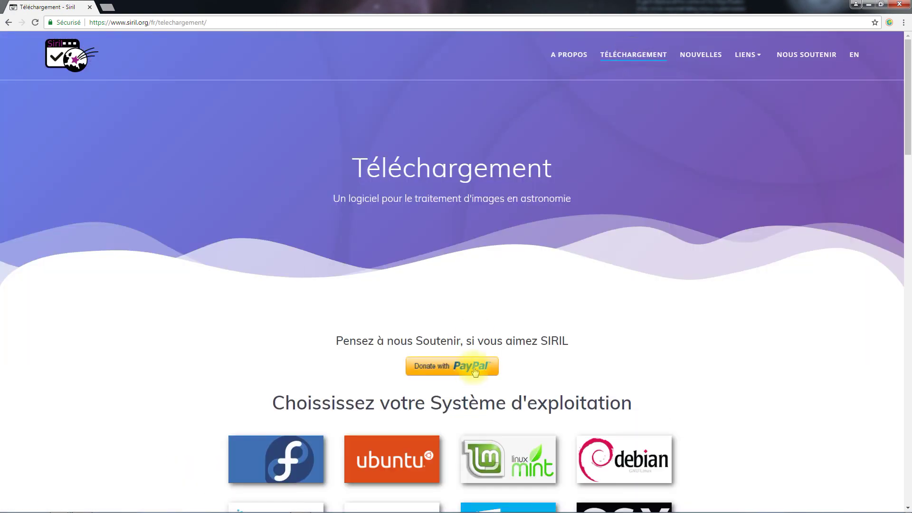
pyautogui.scroll(-4, 470, 371)
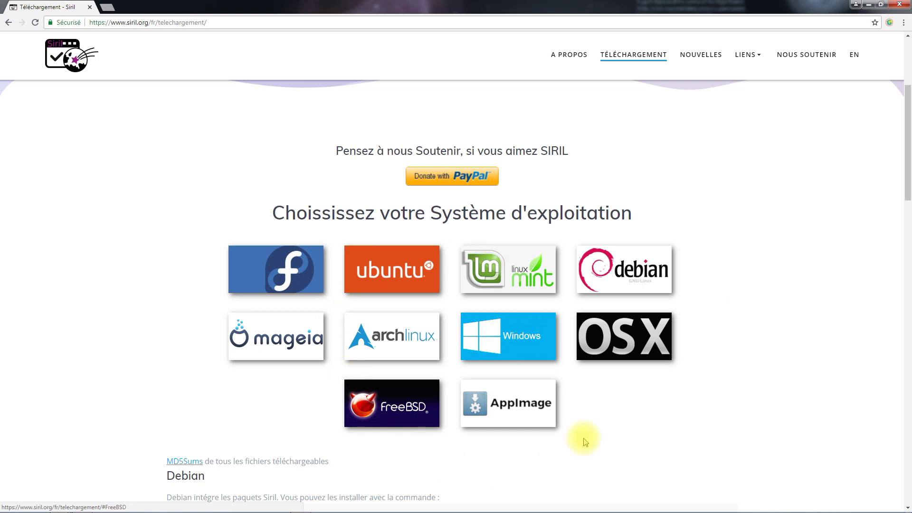
pyautogui.click(513, 323)
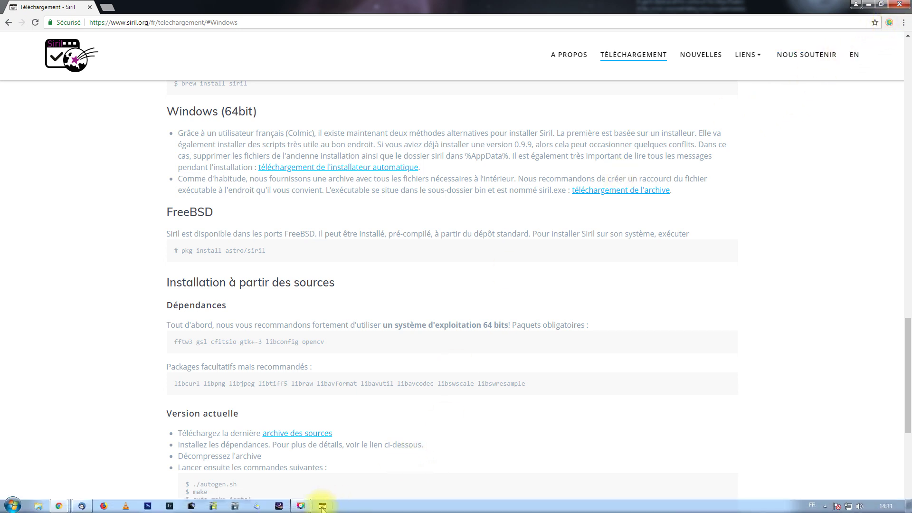
# - Switch to Siril, minimise the browser, and set the working directory to the Siril Repertoire de travail folder on drive C
pyautogui.click(323, 506)
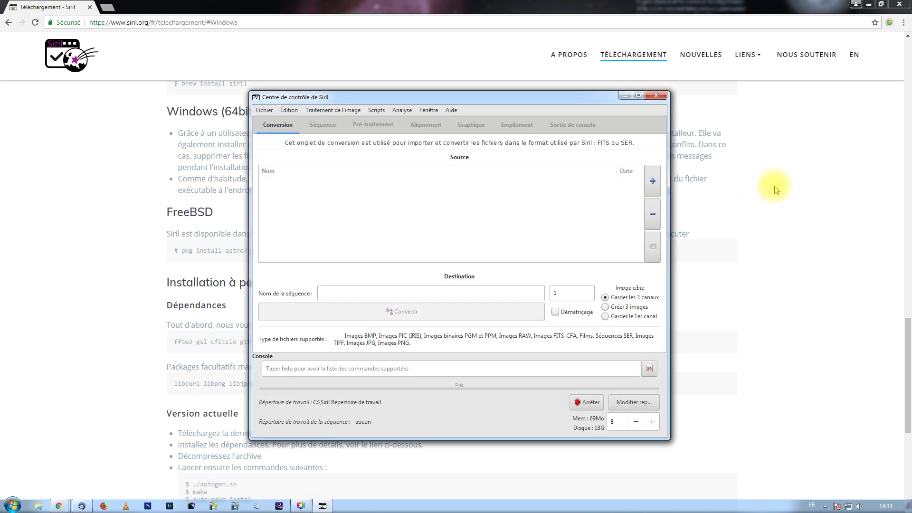
pyautogui.click(868, 5)
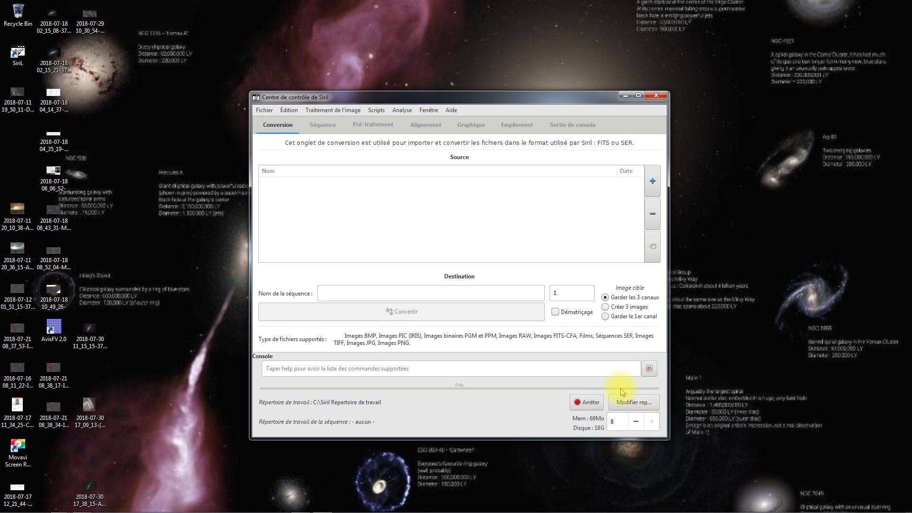
pyautogui.click(634, 407)
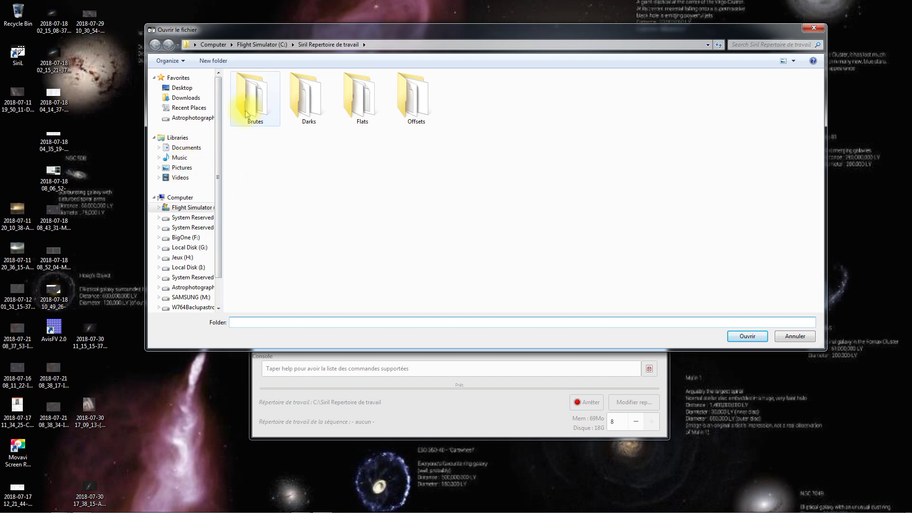
pyautogui.click(177, 169)
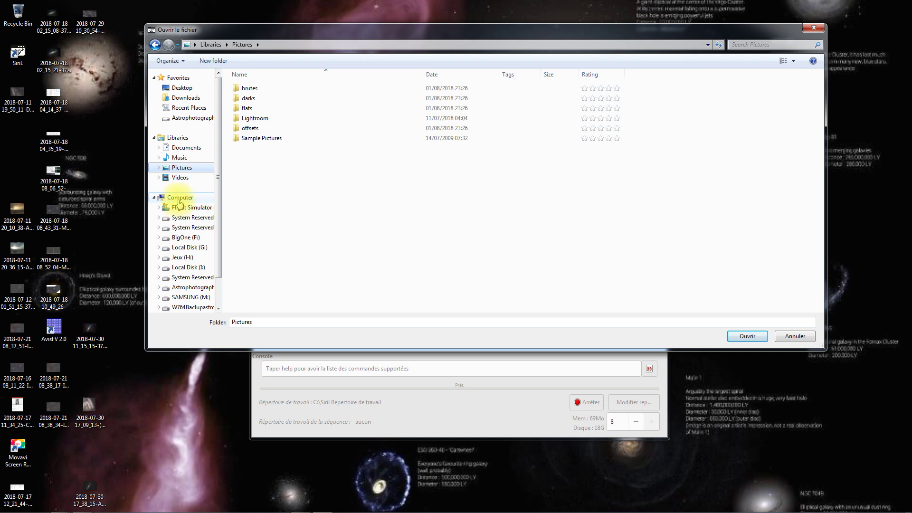
pyautogui.click(179, 199)
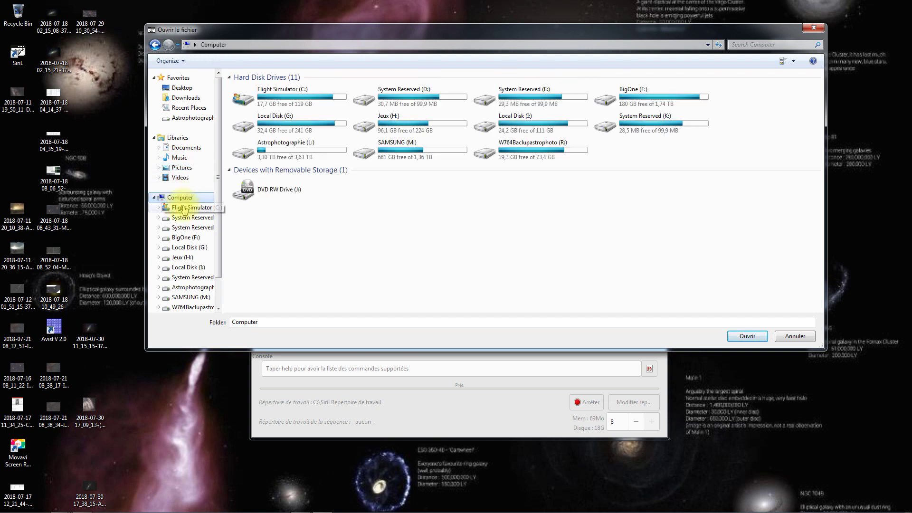
pyautogui.click(185, 209)
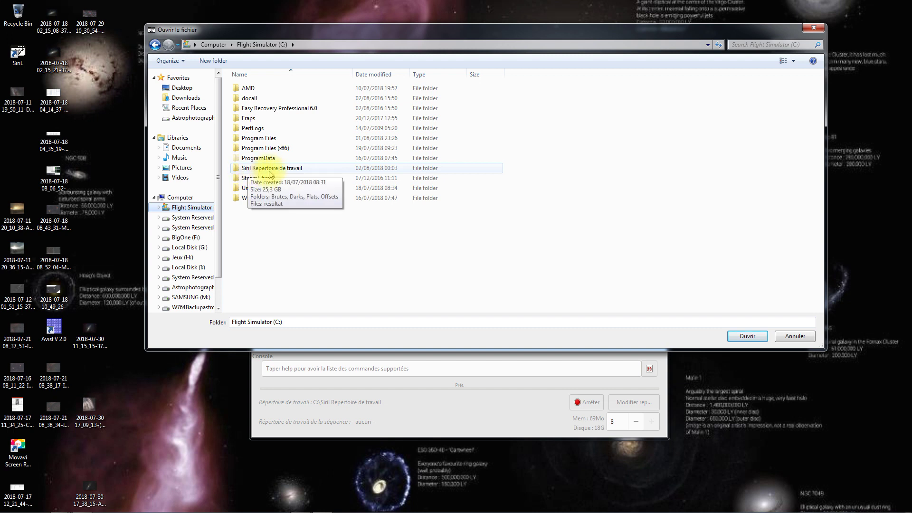
pyautogui.doubleClick(269, 171)
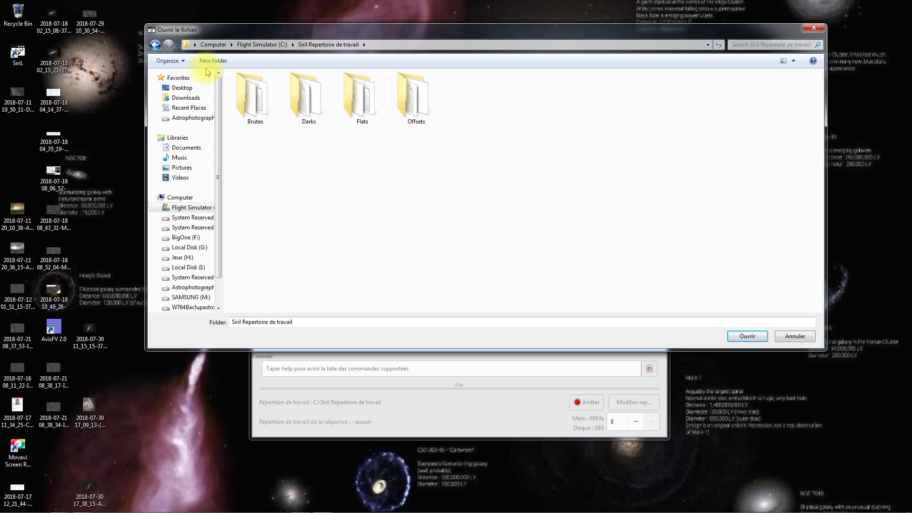
pyautogui.click(154, 45)
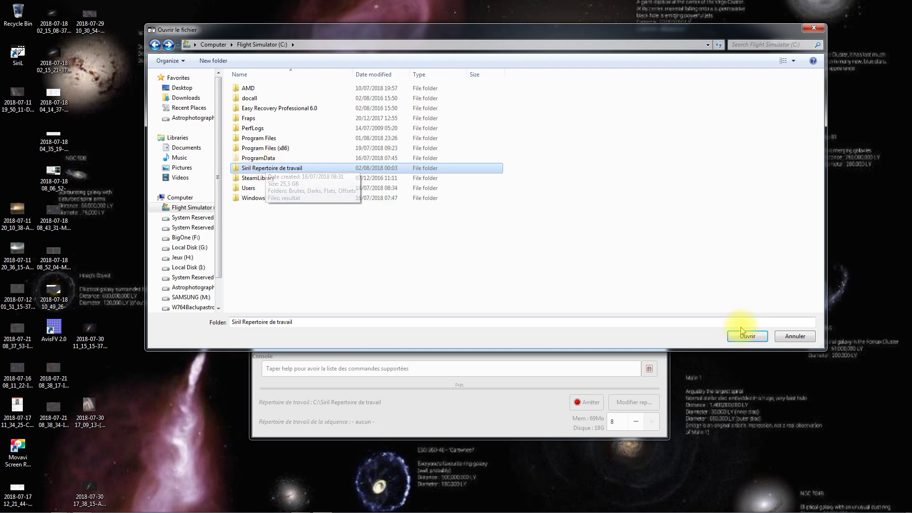
pyautogui.click(752, 338)
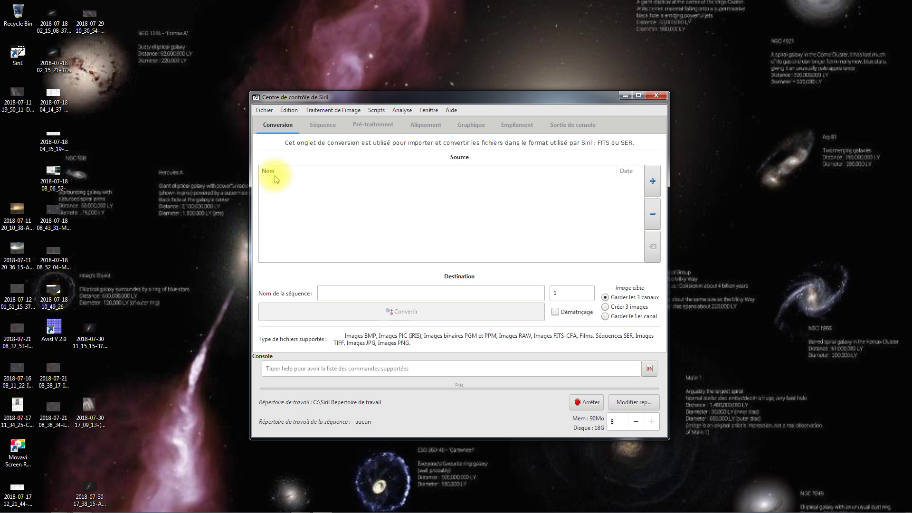
# - Switch to Windows Explorer and open the Siril Repertoire de travail folder on drive C
pyautogui.click(374, 111)
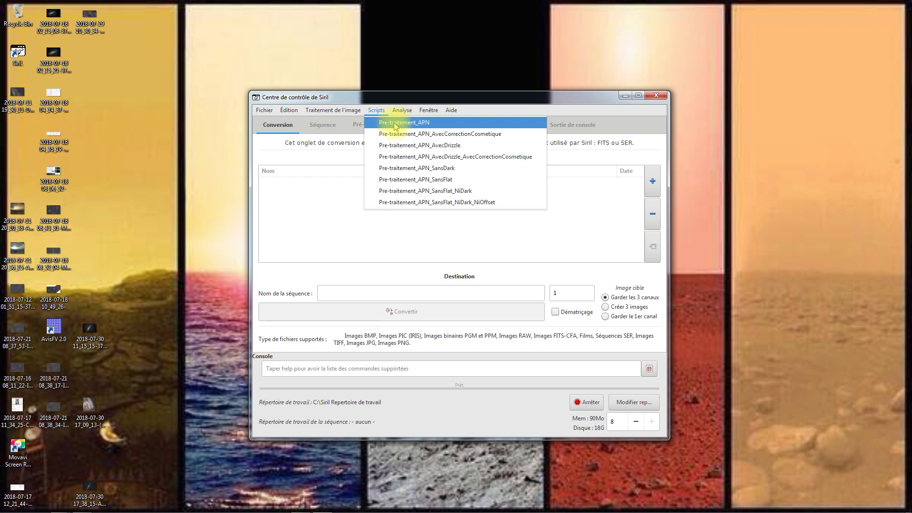
pyautogui.moveTo(59, 505)
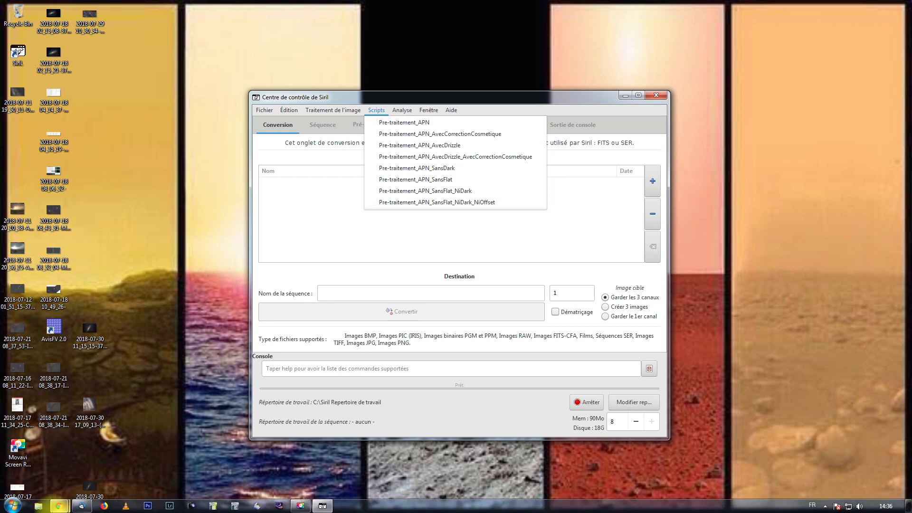
pyautogui.click(38, 505)
pyautogui.click(233, 213)
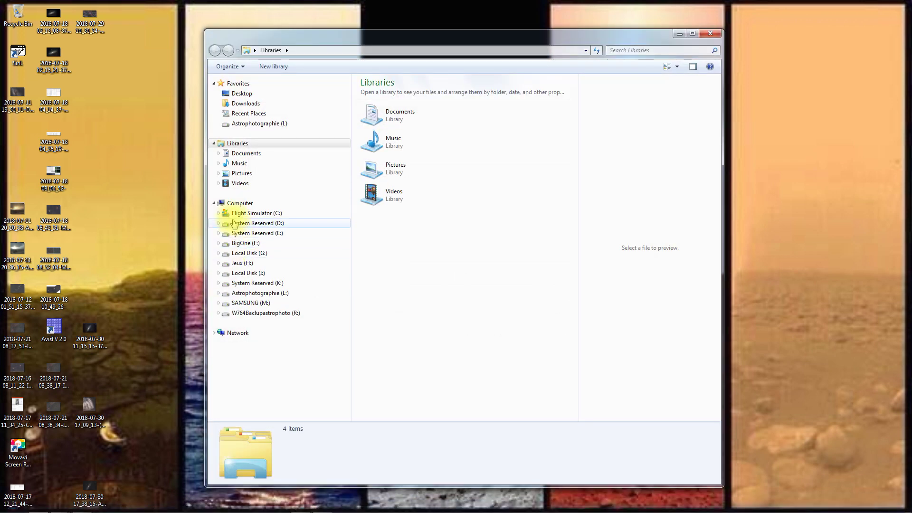
pyautogui.doubleClick(400, 174)
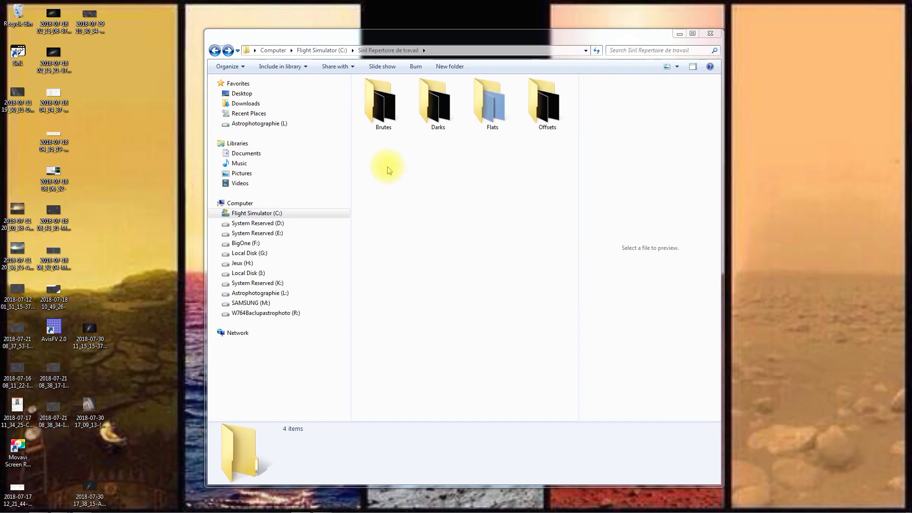
# - Look through the images in the Brutes and Darks folders, and check the free space on drive C
pyautogui.doubleClick(383, 104)
pyautogui.moveTo(576, 116); pyautogui.dragTo(554, 62)
pyautogui.click(215, 50)
pyautogui.doubleClick(431, 114)
pyautogui.moveTo(579, 127); pyautogui.dragTo(585, 272)
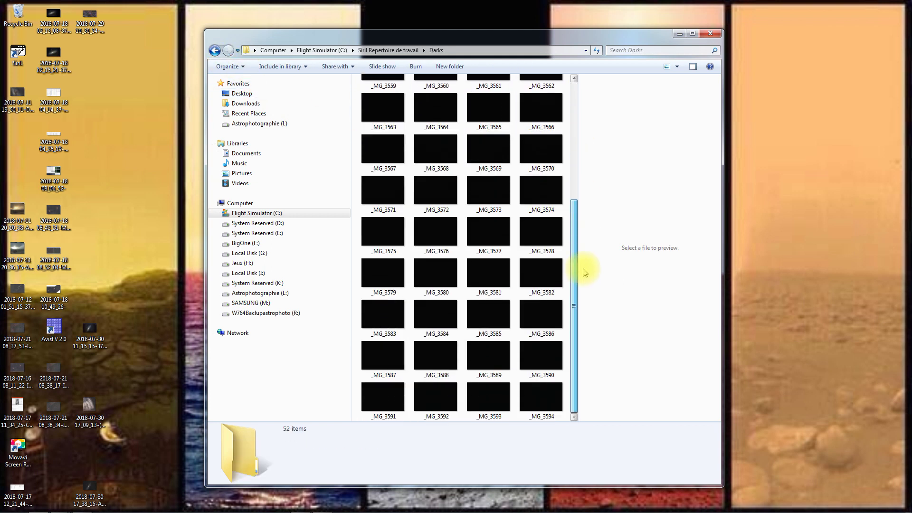
pyautogui.click(215, 50)
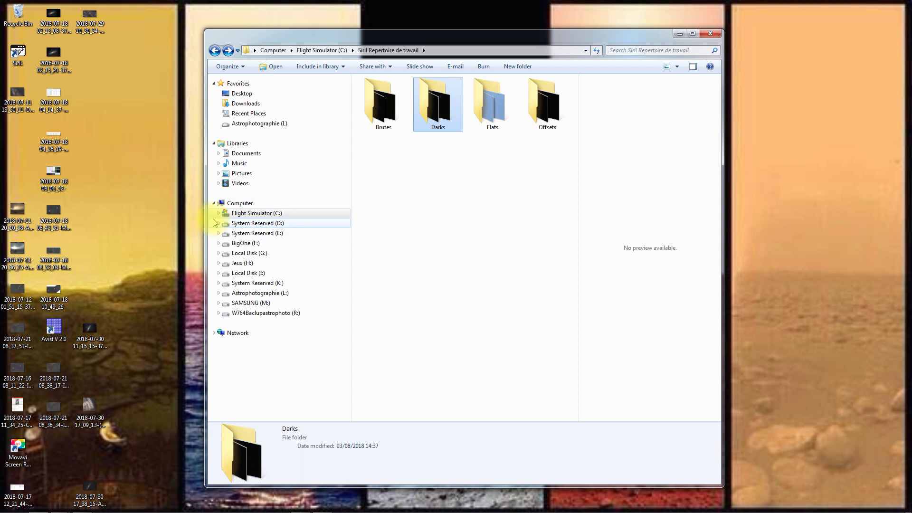
pyautogui.click(236, 204)
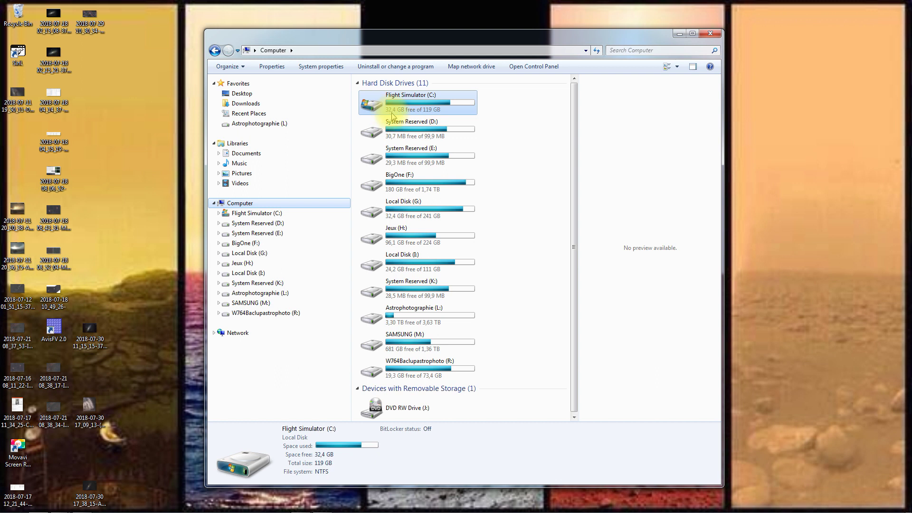
pyautogui.click(214, 50)
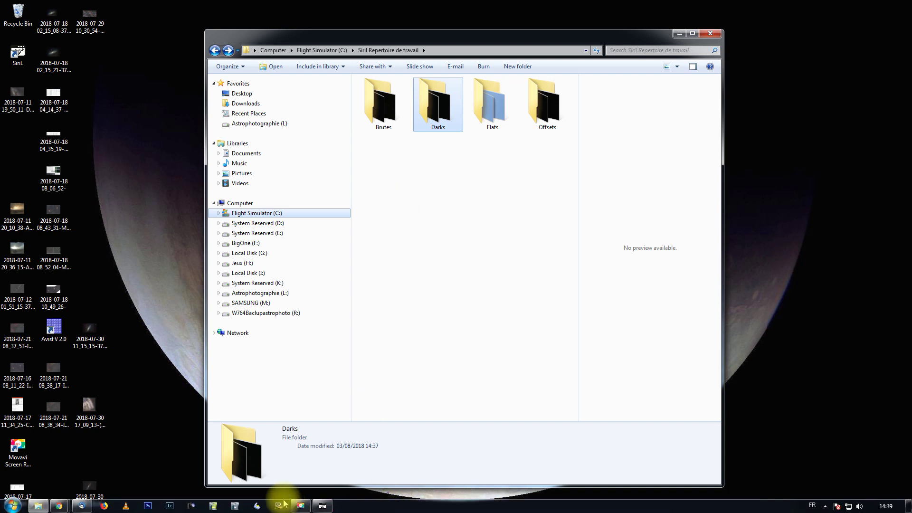
# - Switch to Siril, run the Pre-traitement_APN script, and minimise the Explorer window behind it
pyautogui.click(322, 505)
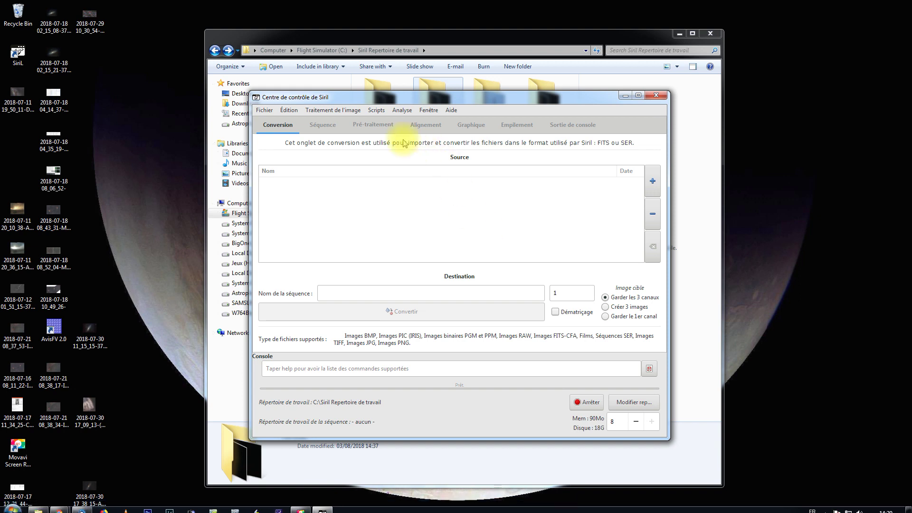
pyautogui.click(376, 111)
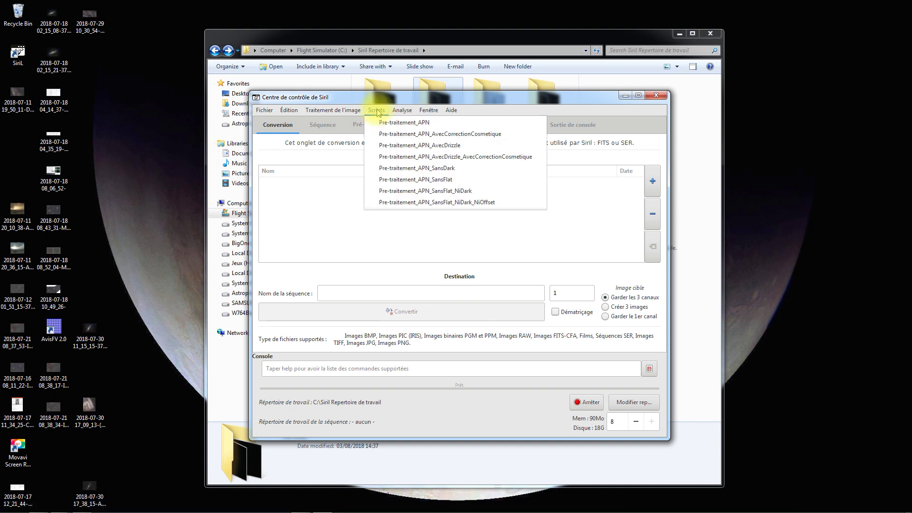
pyautogui.click(403, 124)
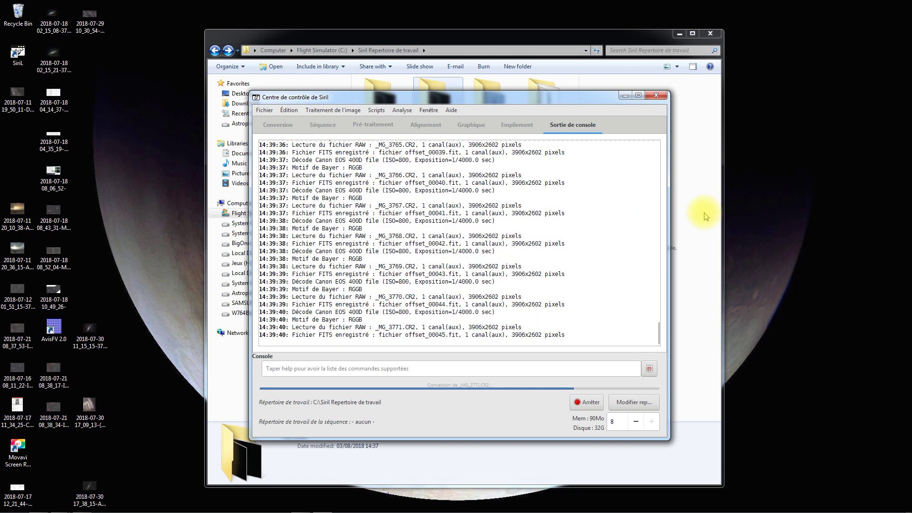
pyautogui.click(678, 33)
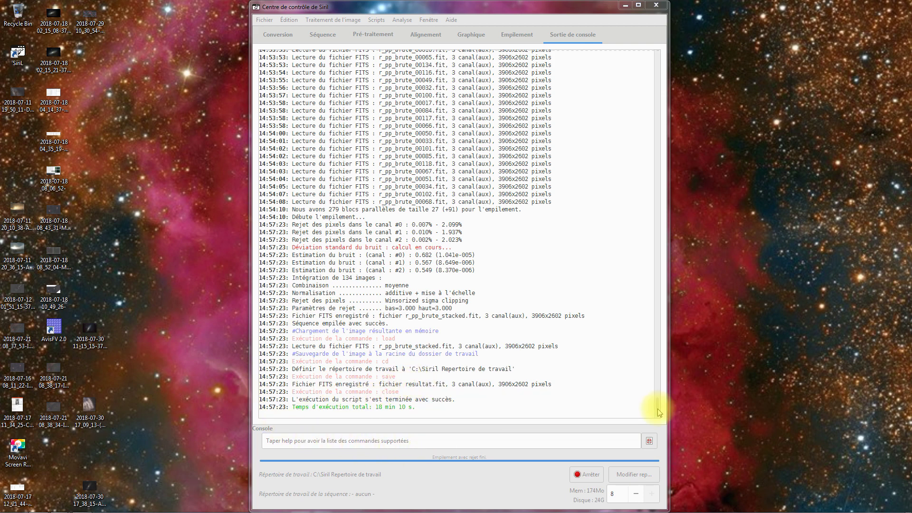
# - Review the end of the script's console log and look for the resultat file in the working folder
pyautogui.moveTo(657, 410); pyautogui.dragTo(636, 422)
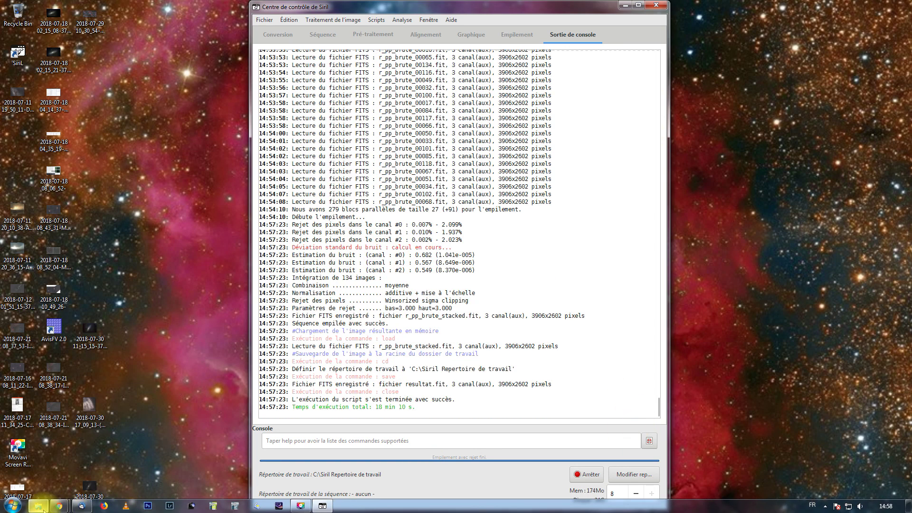
pyautogui.click(39, 507)
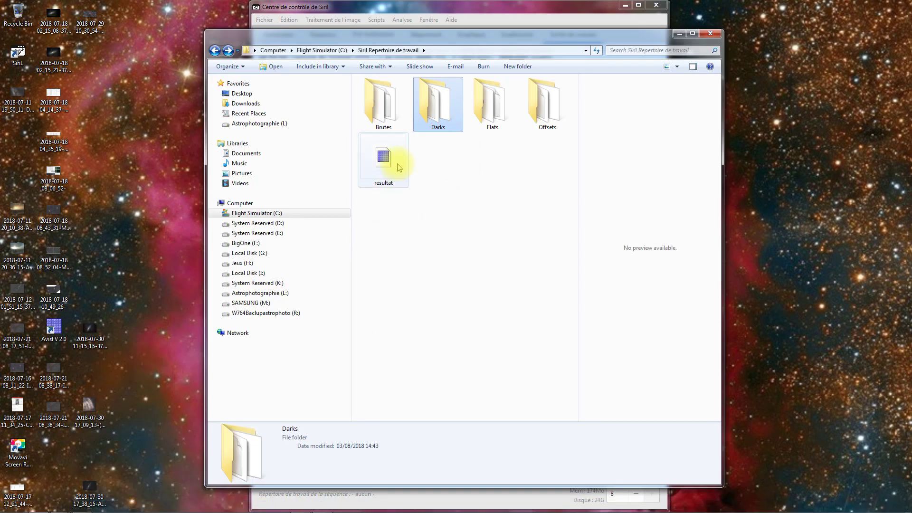
pyautogui.click(407, 11)
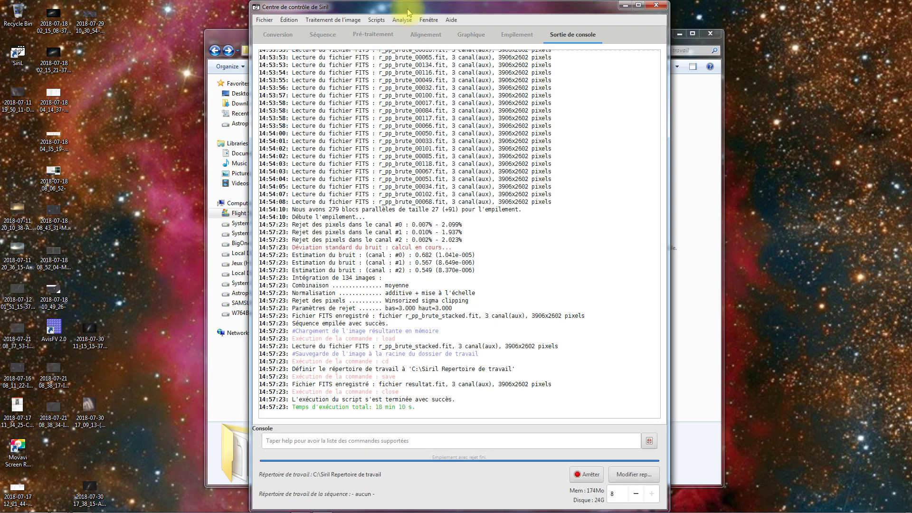
pyautogui.click(235, 37)
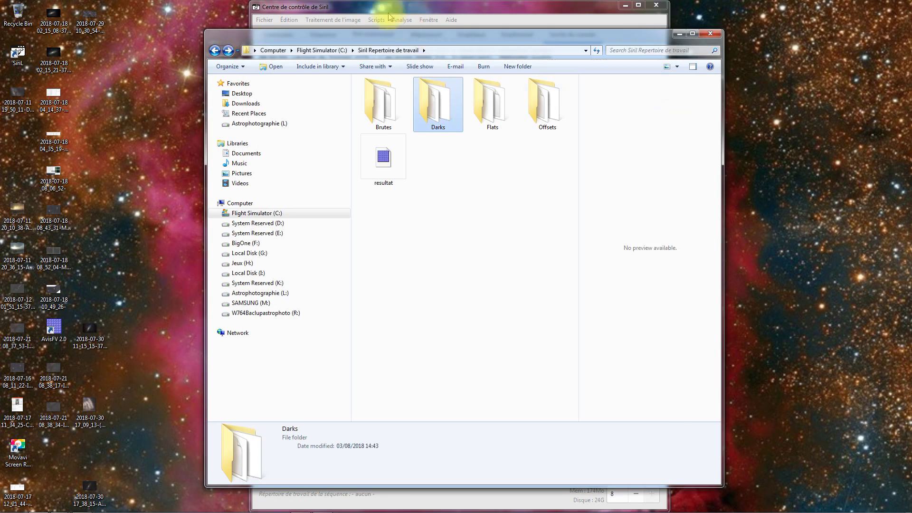
pyautogui.moveTo(237, 509)
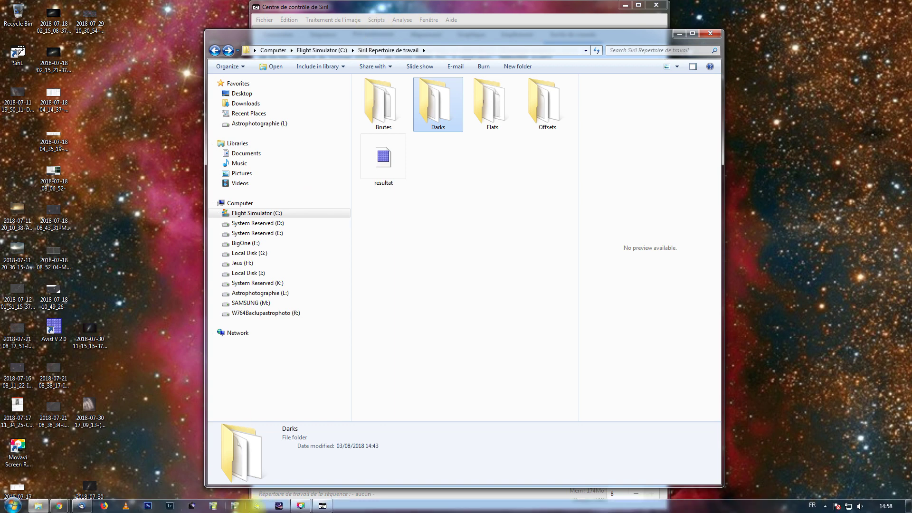
pyautogui.click(322, 507)
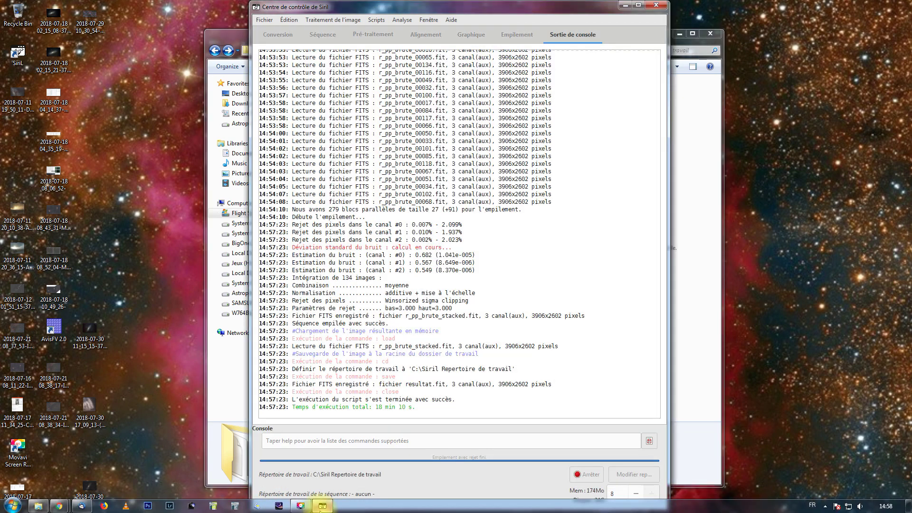
pyautogui.click(429, 21)
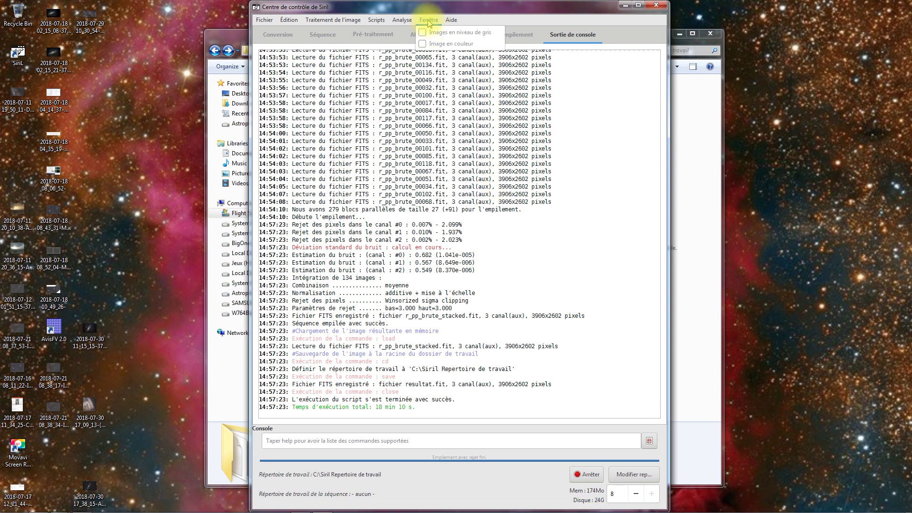
pyautogui.click(428, 20)
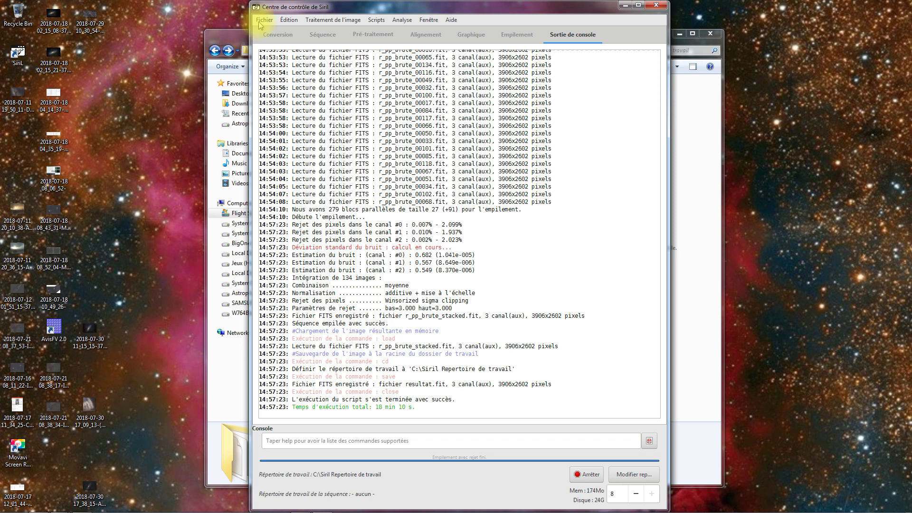
# - Switch to Windows Explorer, select the resultat file, and look through the brute and pp_brute files in the Brutes folder
pyautogui.click(233, 38)
pyautogui.click(384, 164)
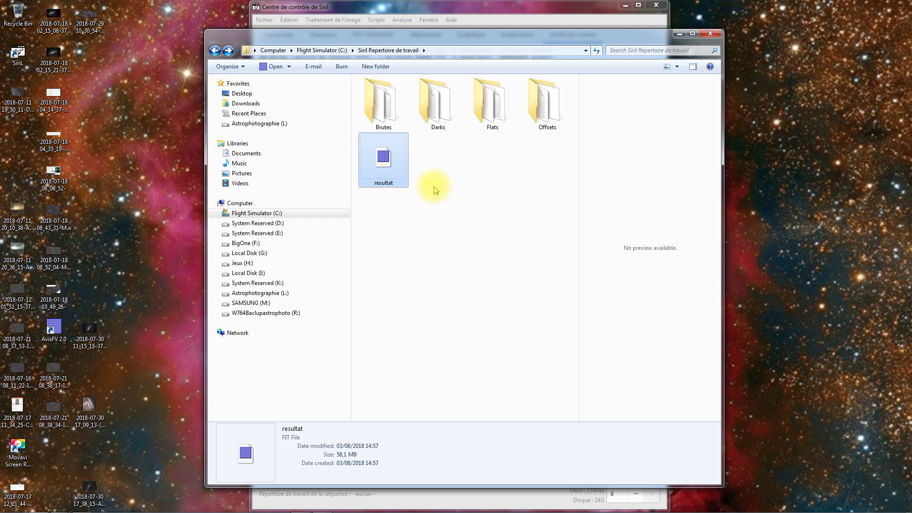
pyautogui.doubleClick(382, 101)
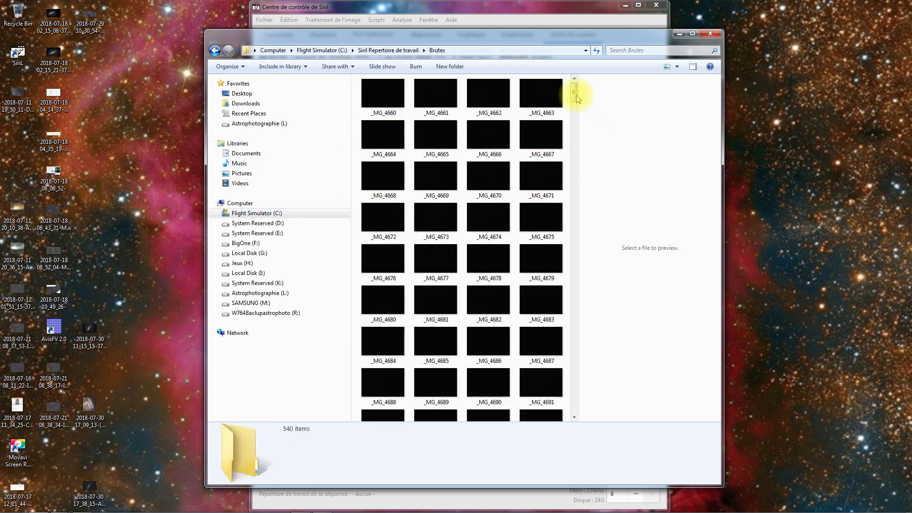
pyautogui.moveTo(574, 91); pyautogui.dragTo(576, 171)
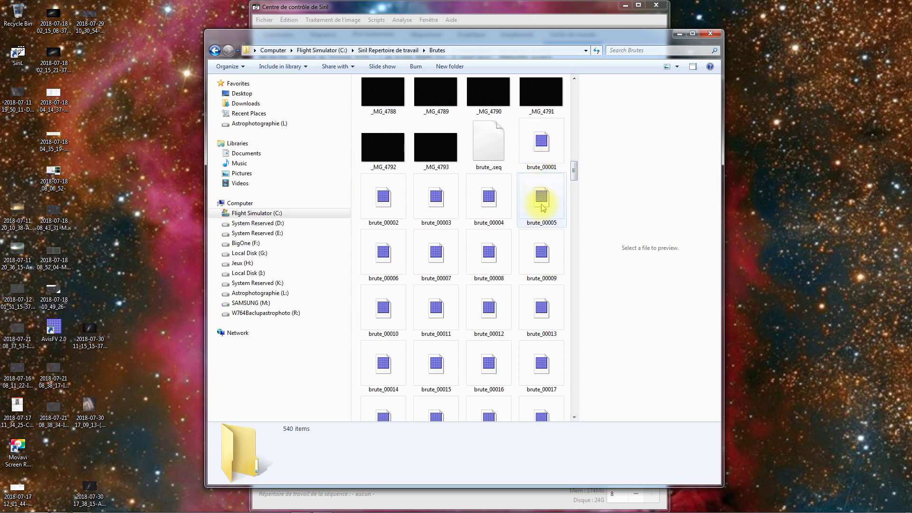
pyautogui.moveTo(573, 175); pyautogui.dragTo(578, 279)
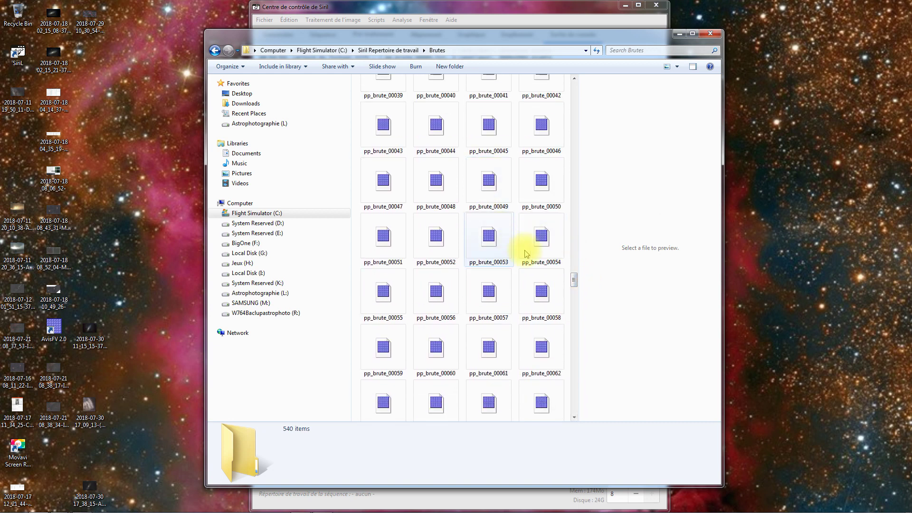
pyautogui.moveTo(574, 281); pyautogui.dragTo(589, 91)
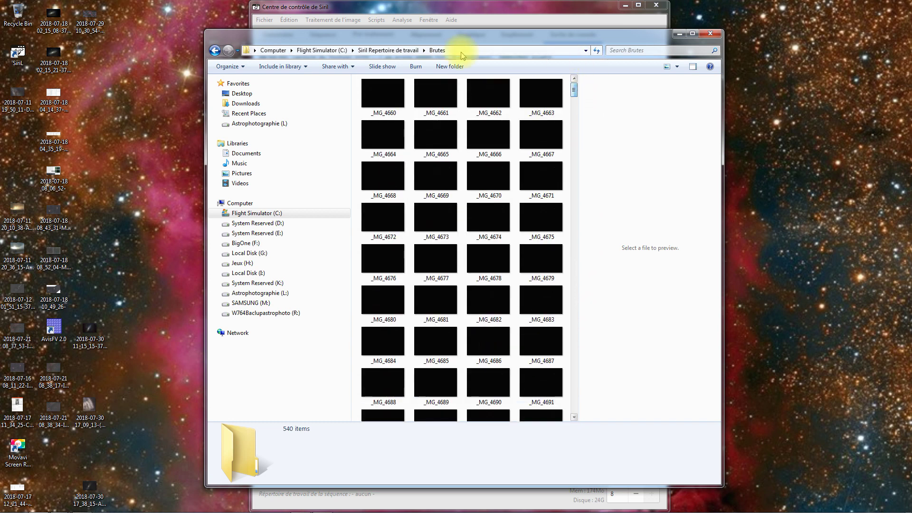
# - Look through the files in the Darks folder and inspect the details of dark_stacked
pyautogui.click(371, 52)
pyautogui.doubleClick(436, 93)
pyautogui.moveTo(576, 131); pyautogui.dragTo(575, 401)
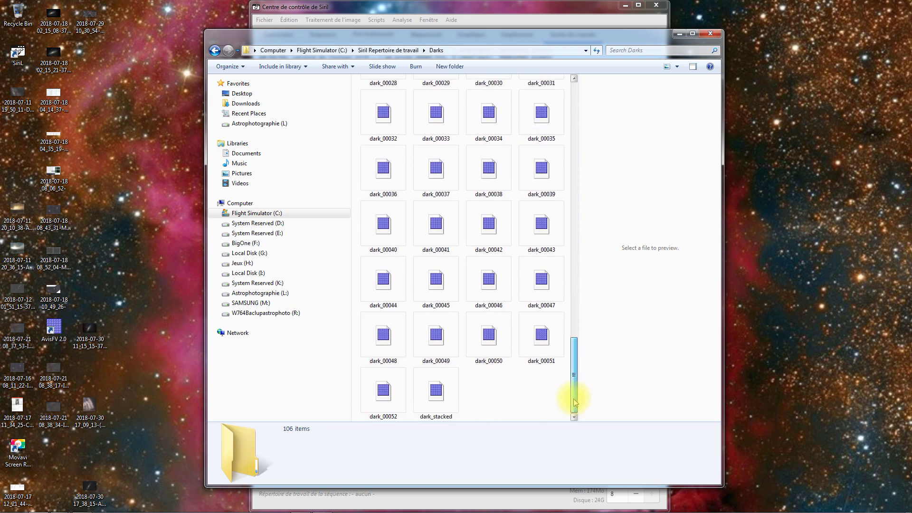
pyautogui.click(436, 401)
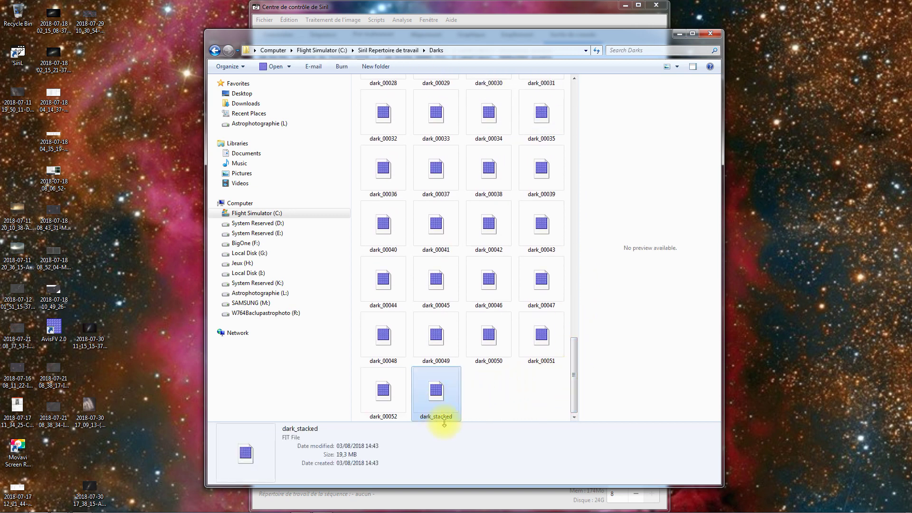
pyautogui.moveTo(575, 391); pyautogui.dragTo(576, 311)
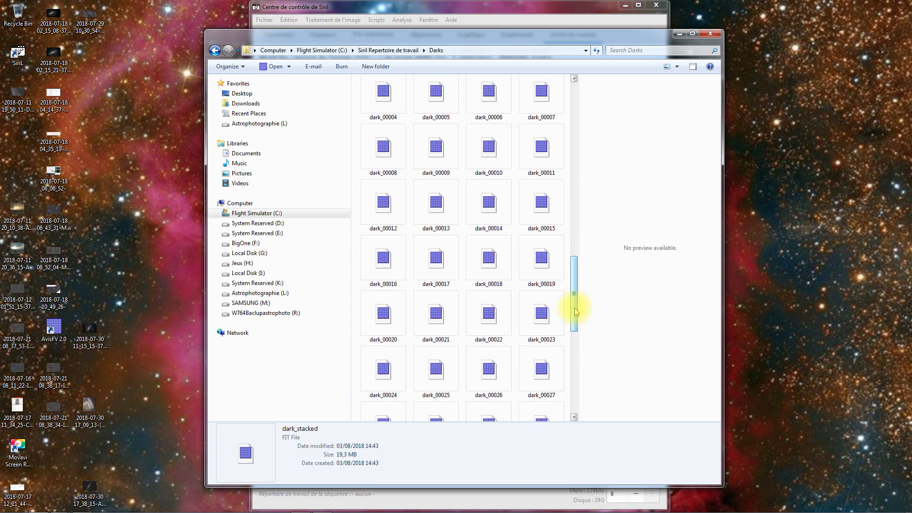
pyautogui.moveTo(576, 304); pyautogui.dragTo(576, 122)
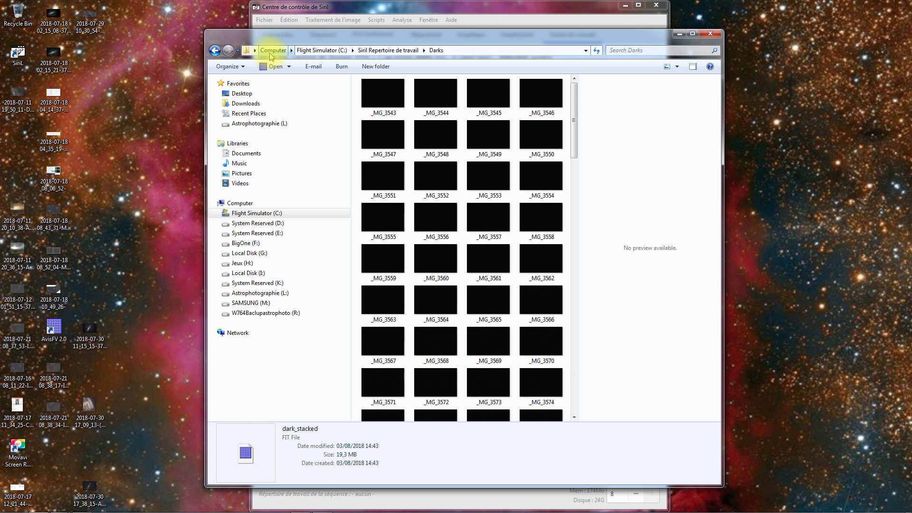
# - Look through the r_pp_brute files in the Brutes folder, check the free space on drive C, and return to the working folder
pyautogui.click(379, 50)
pyautogui.click(393, 107)
pyautogui.doubleClick(393, 107)
pyautogui.moveTo(576, 90); pyautogui.dragTo(573, 374)
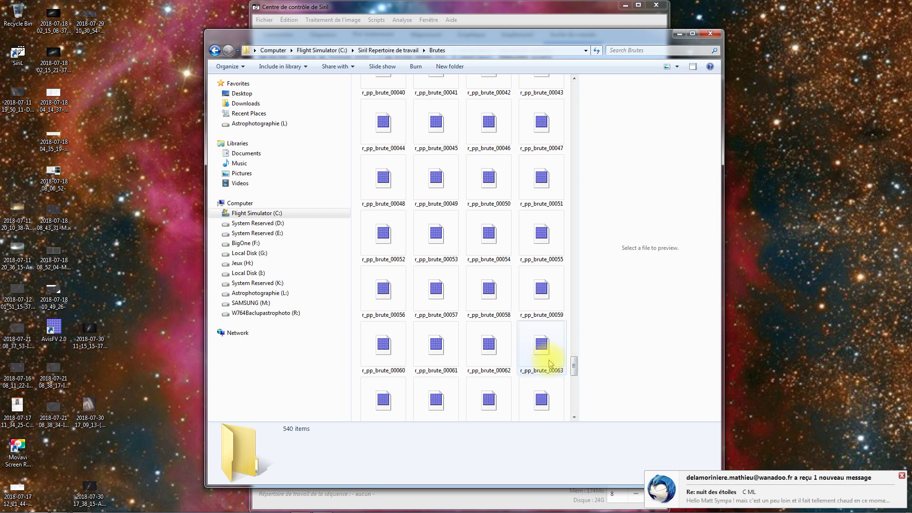
pyautogui.click(246, 204)
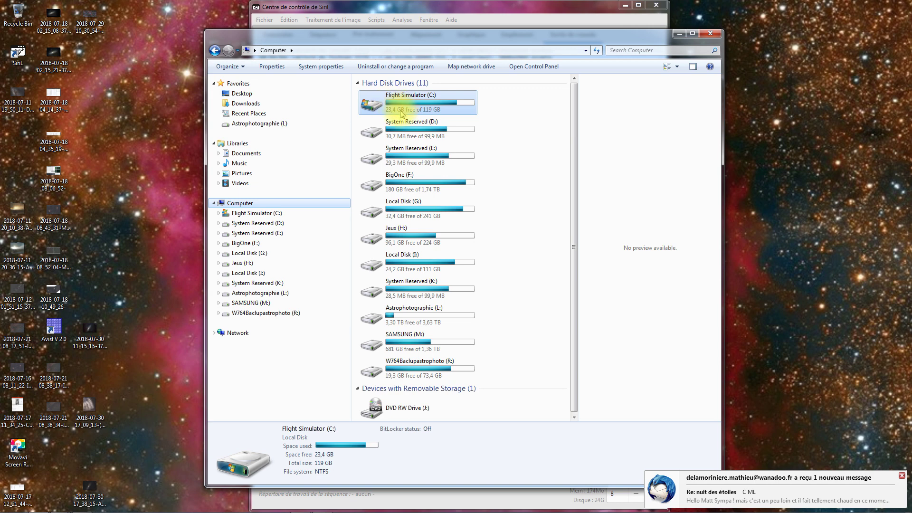
pyautogui.click(215, 50)
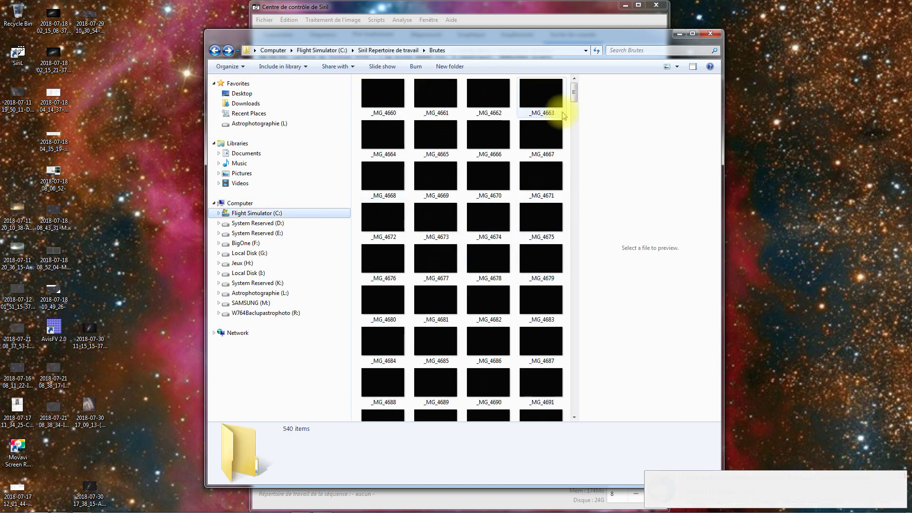
pyautogui.moveTo(556, 125)
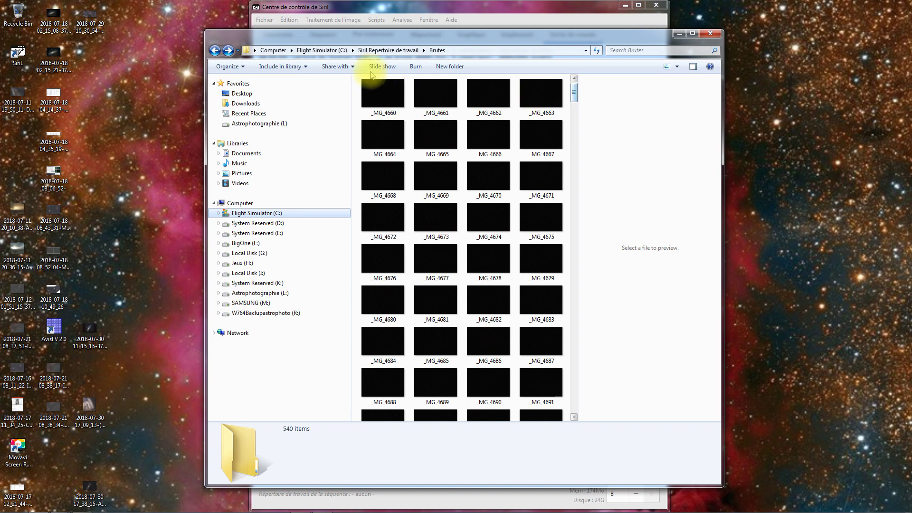
pyautogui.click(214, 51)
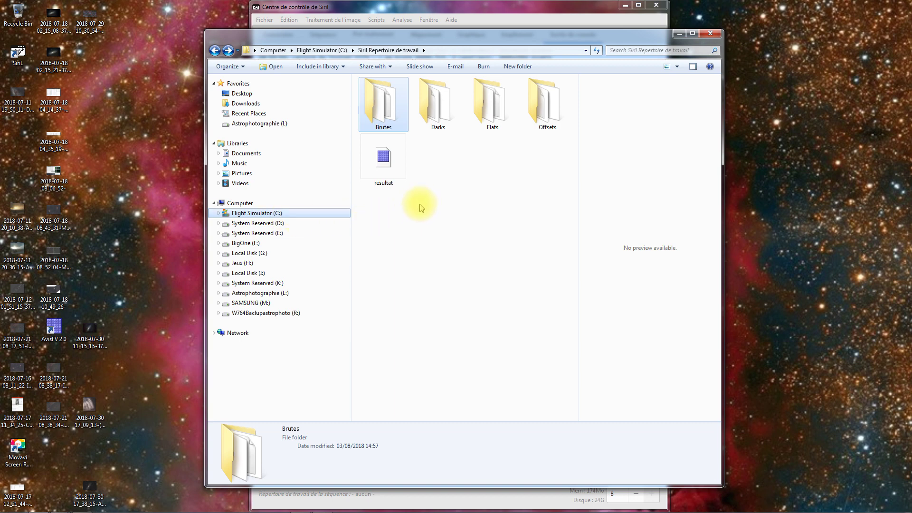
# - Switch to Siril and open the resultat FITS file from the Siril Repertoire de travail folder
pyautogui.click(389, 158)
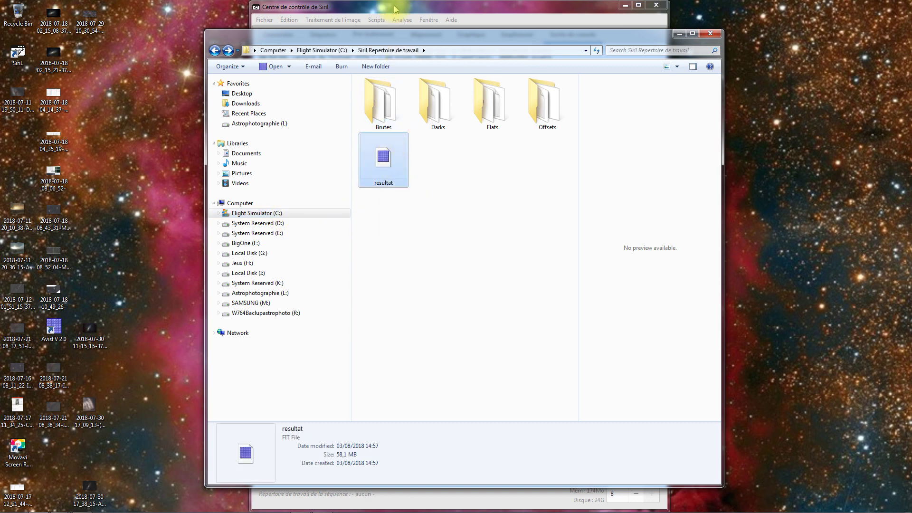
pyautogui.click(304, 7)
pyautogui.click(265, 20)
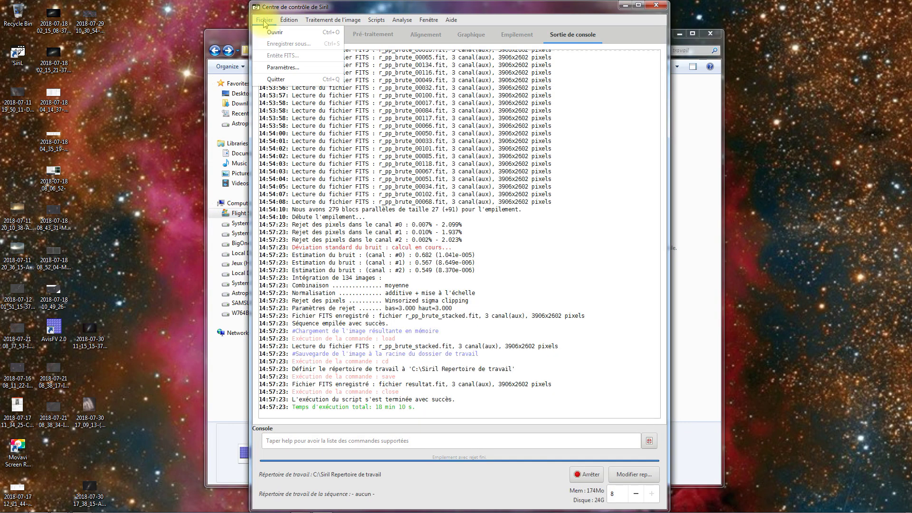
pyautogui.click(272, 31)
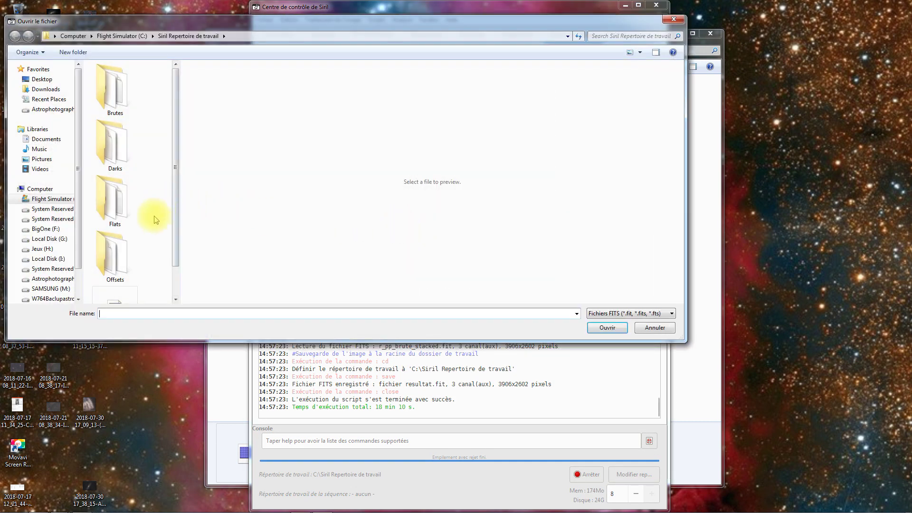
pyautogui.moveTo(176, 241); pyautogui.dragTo(179, 269)
pyautogui.click(133, 283)
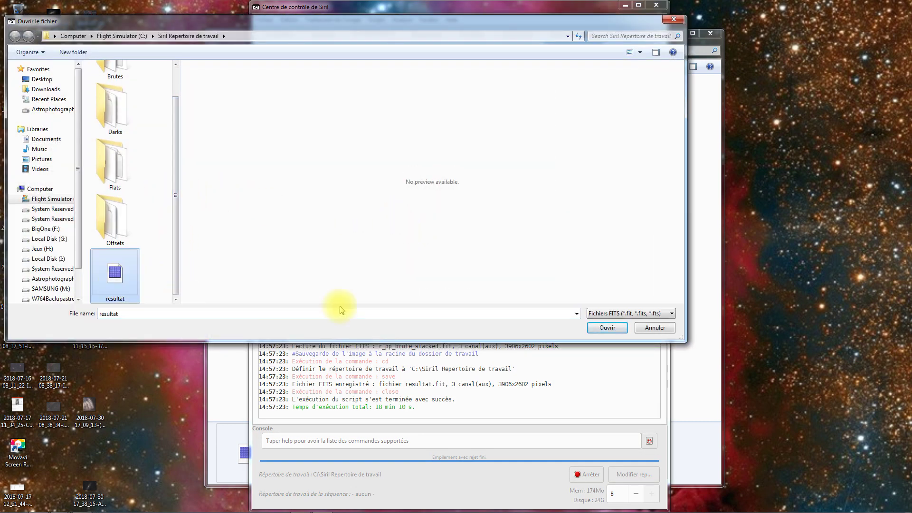
pyautogui.click(599, 327)
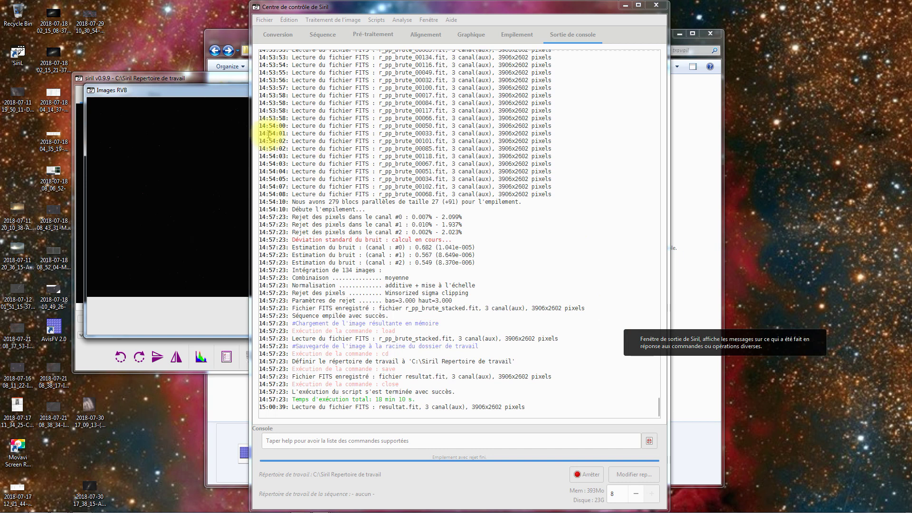
# - Bring the image windows forward and place the channel view and the Images RVB window side by side
pyautogui.click(119, 74)
pyautogui.moveTo(43, 17); pyautogui.dragTo(48, 10)
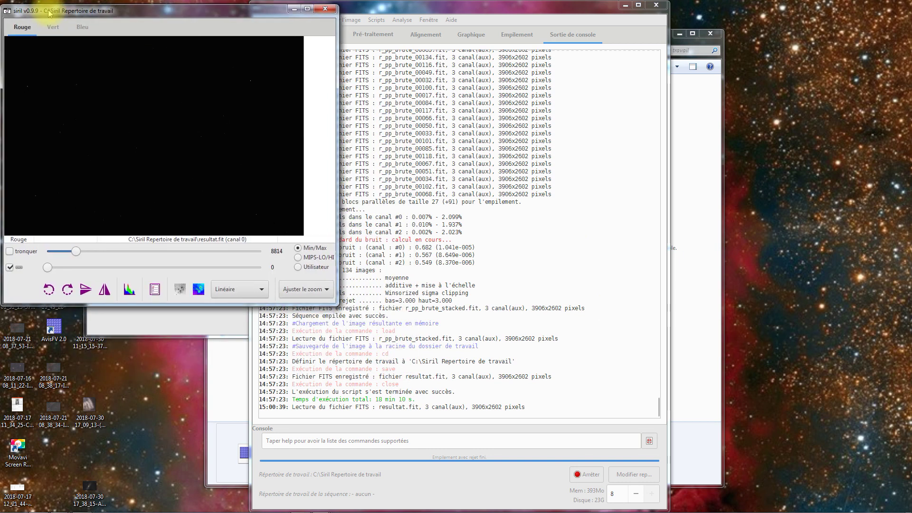
pyautogui.click(180, 288)
pyautogui.moveTo(229, 89); pyautogui.dragTo(499, 12)
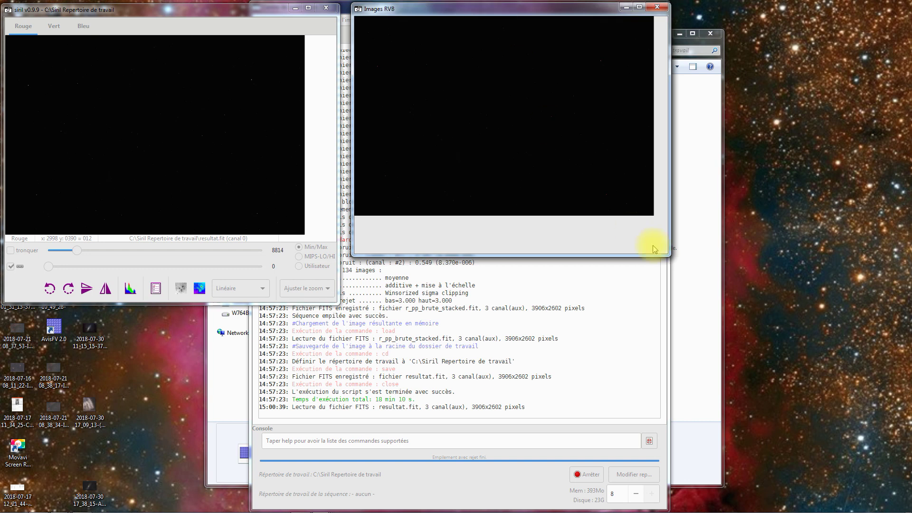
# - Set the display mode to Auto ajustement, and enlarge the channel view and Images RVB windows side by side
pyautogui.click(242, 290)
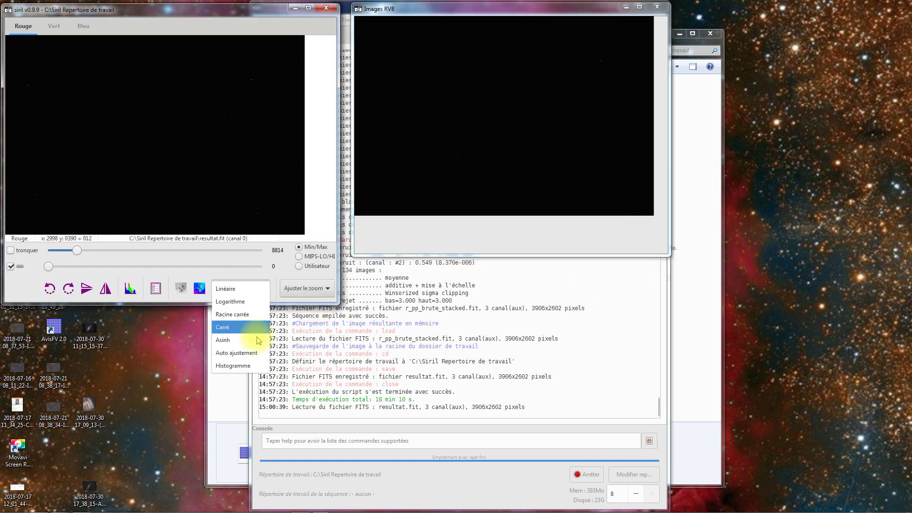
pyautogui.press('Escape')
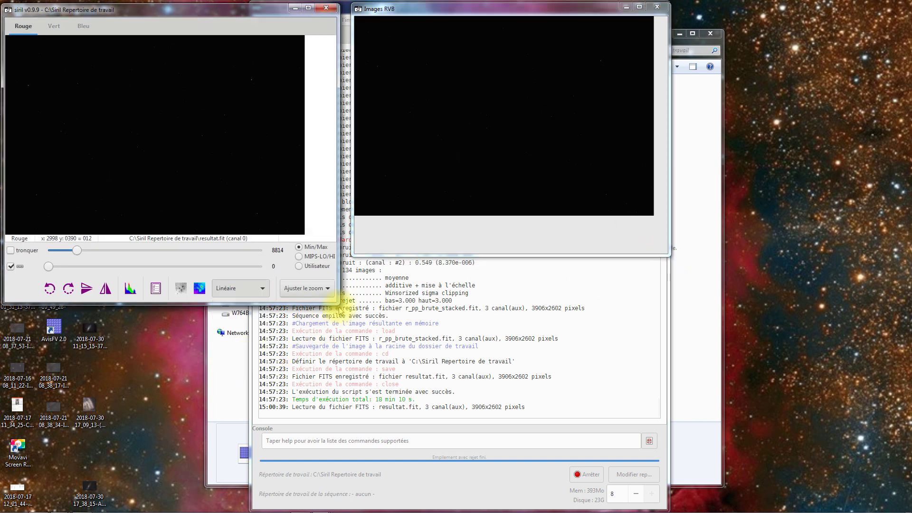
pyautogui.moveTo(340, 302); pyautogui.dragTo(416, 418)
pyautogui.click(603, 245)
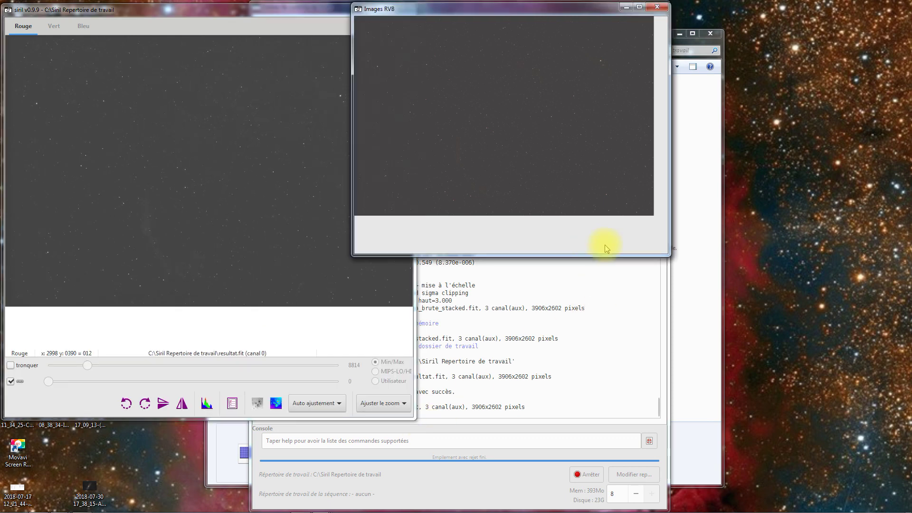
pyautogui.moveTo(667, 254); pyautogui.dragTo(833, 400)
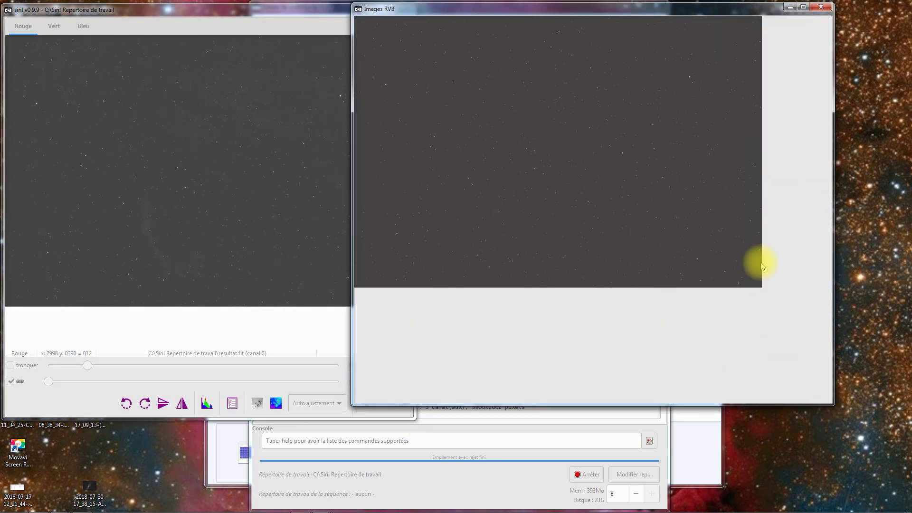
pyautogui.moveTo(566, 6); pyautogui.dragTo(616, 30)
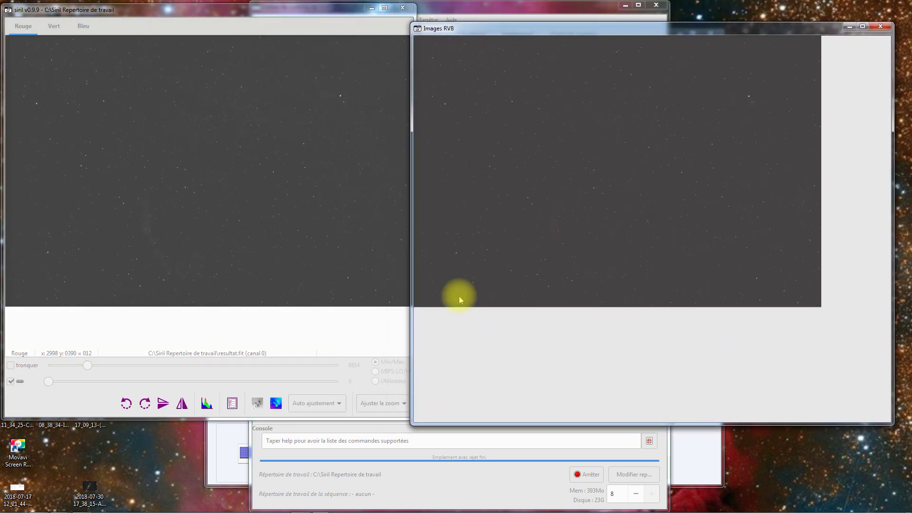
# - In the histogram tool, lower the highlights to 0.0063559, return them to 1, and close the tool
pyautogui.click(207, 405)
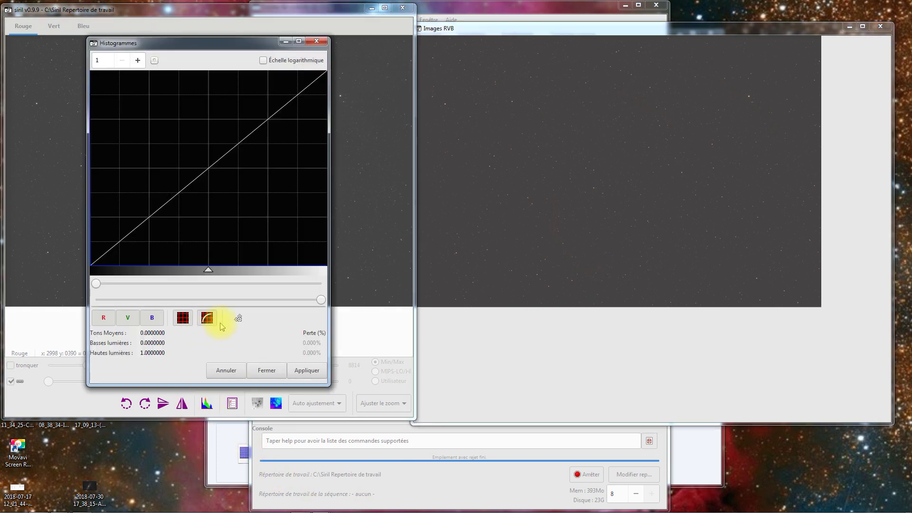
pyautogui.moveTo(320, 300); pyautogui.dragTo(98, 301)
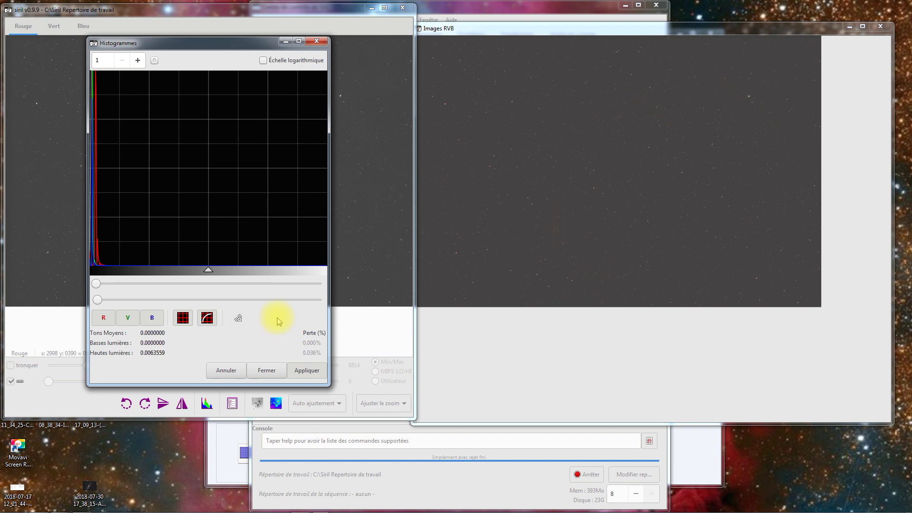
pyautogui.click(304, 299)
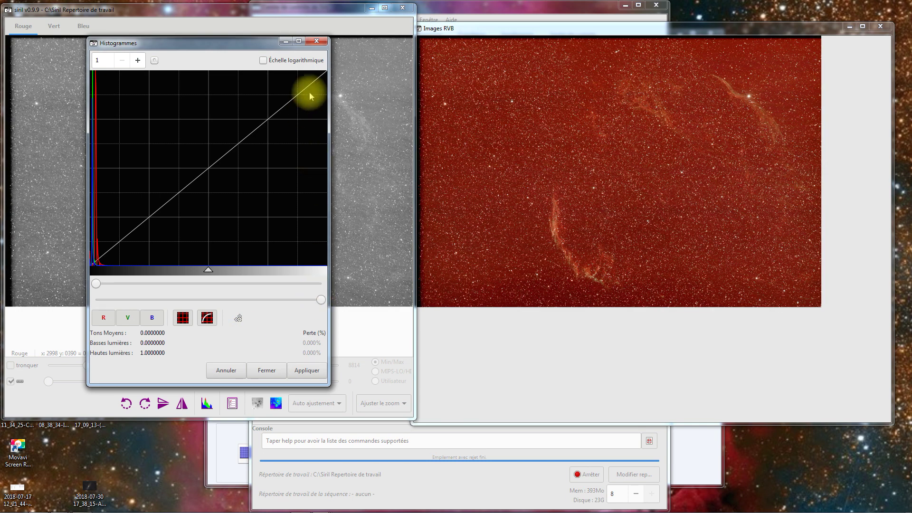
pyautogui.click(315, 41)
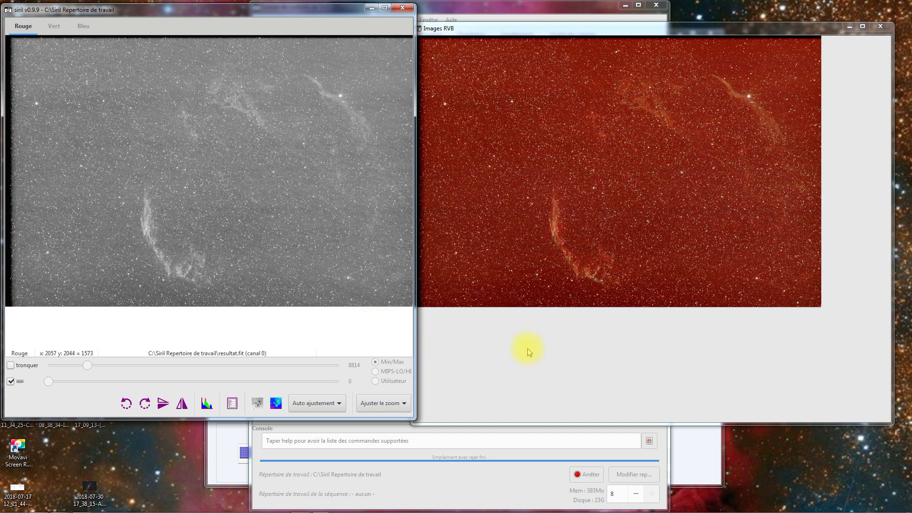
# - Bring the control centre forward and review the list of Pre-traitement_APN script variants and the Pré-traitement settings
pyautogui.click(388, 479)
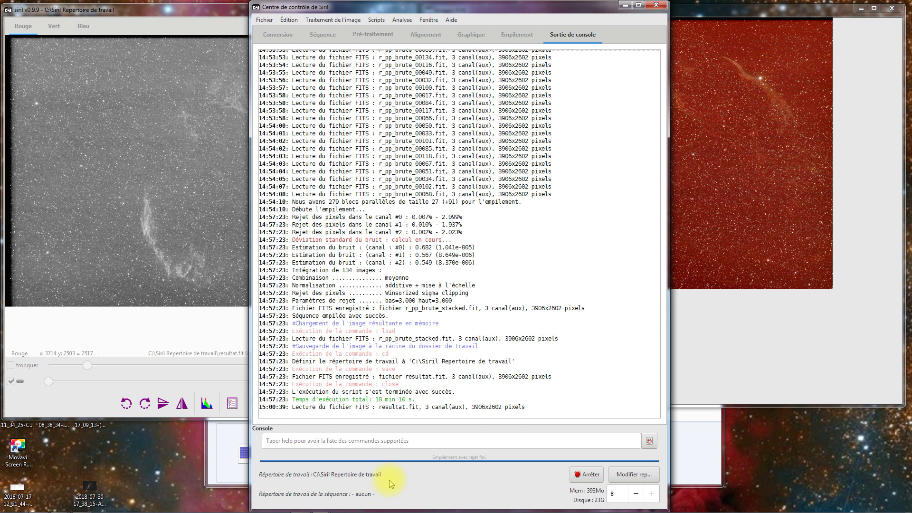
pyautogui.click(376, 20)
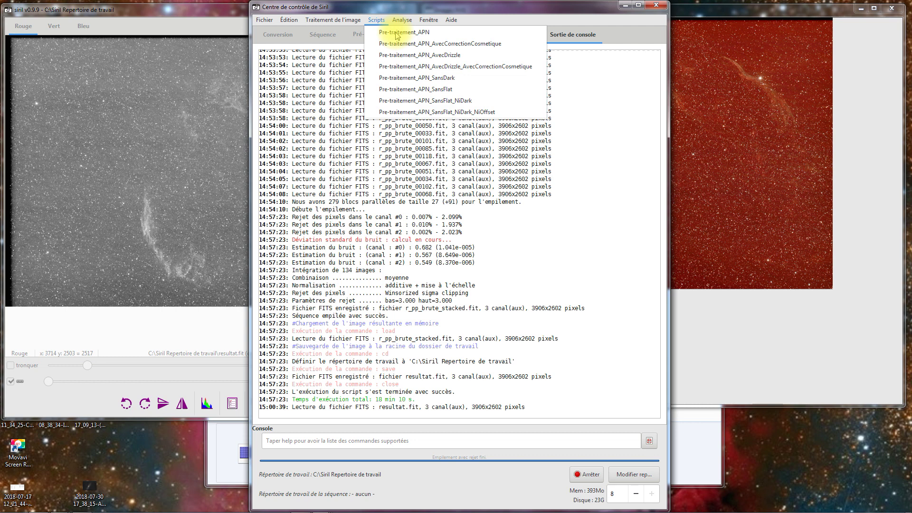
pyautogui.click(483, 13)
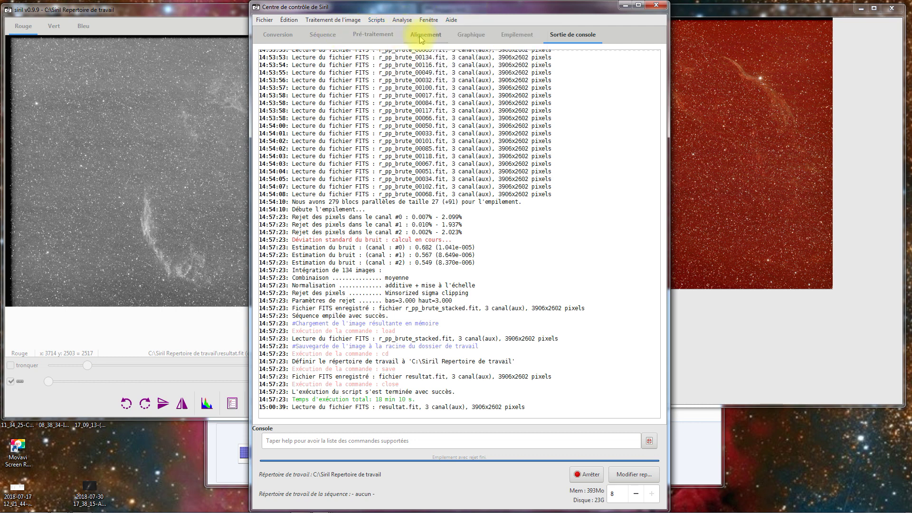
pyautogui.click(384, 37)
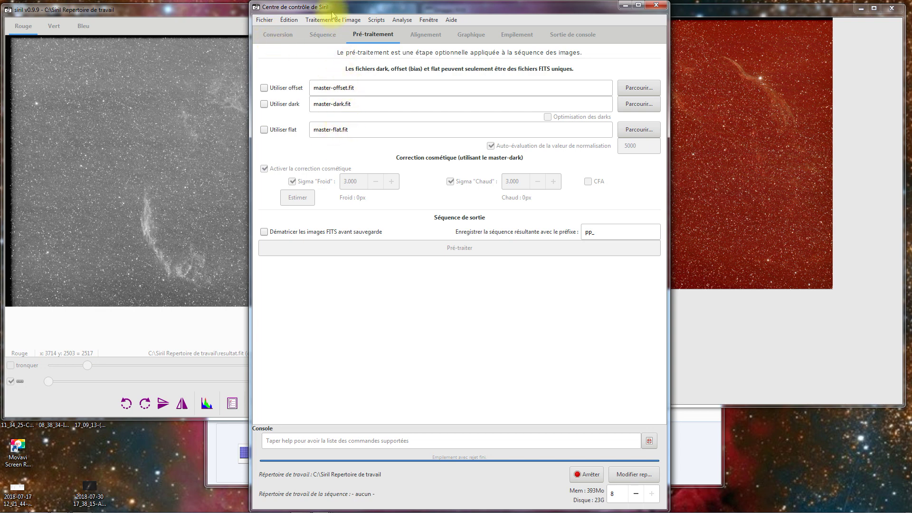
pyautogui.click(375, 20)
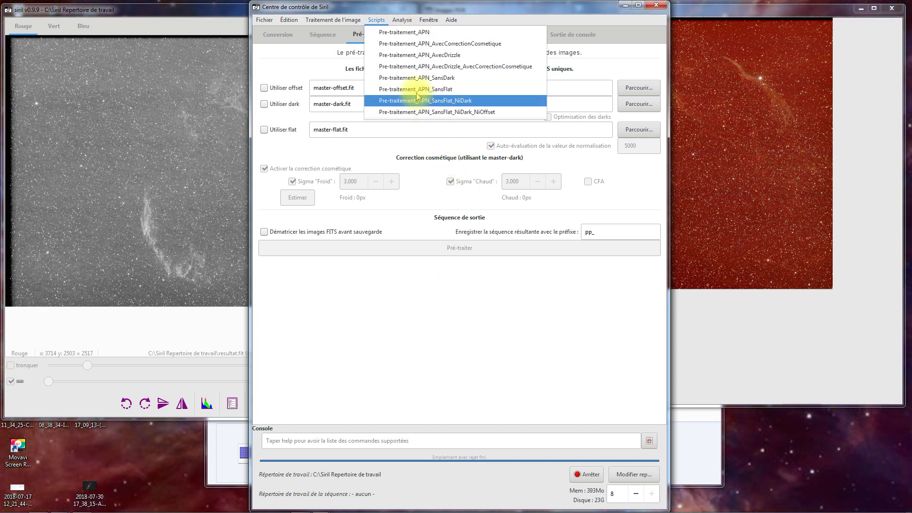
pyautogui.click(413, 32)
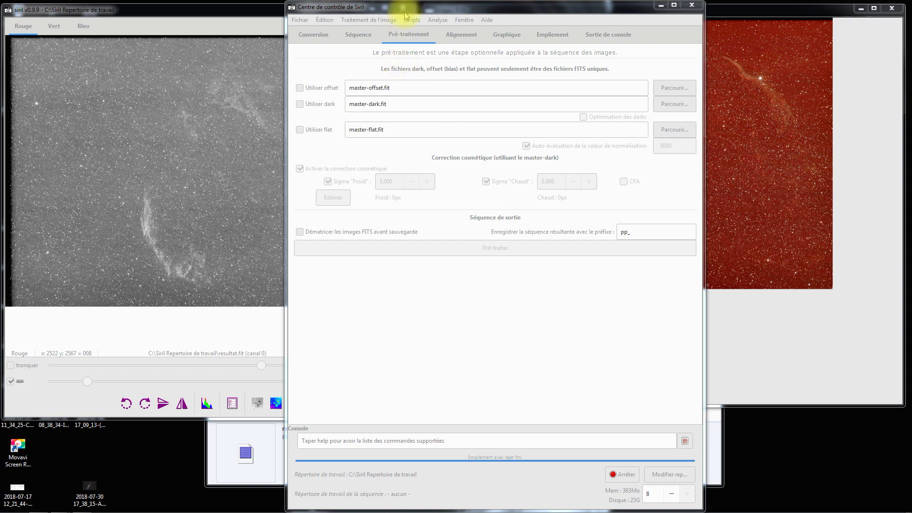
pyautogui.moveTo(426, 73)
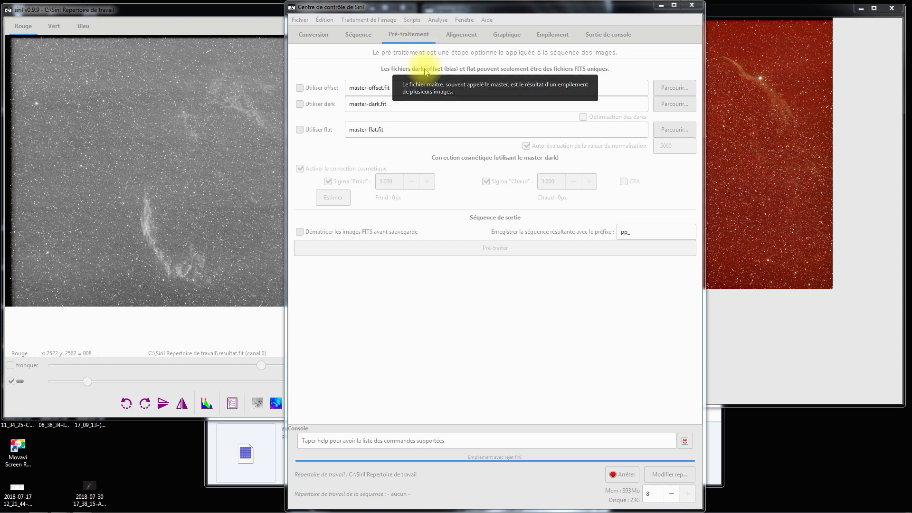